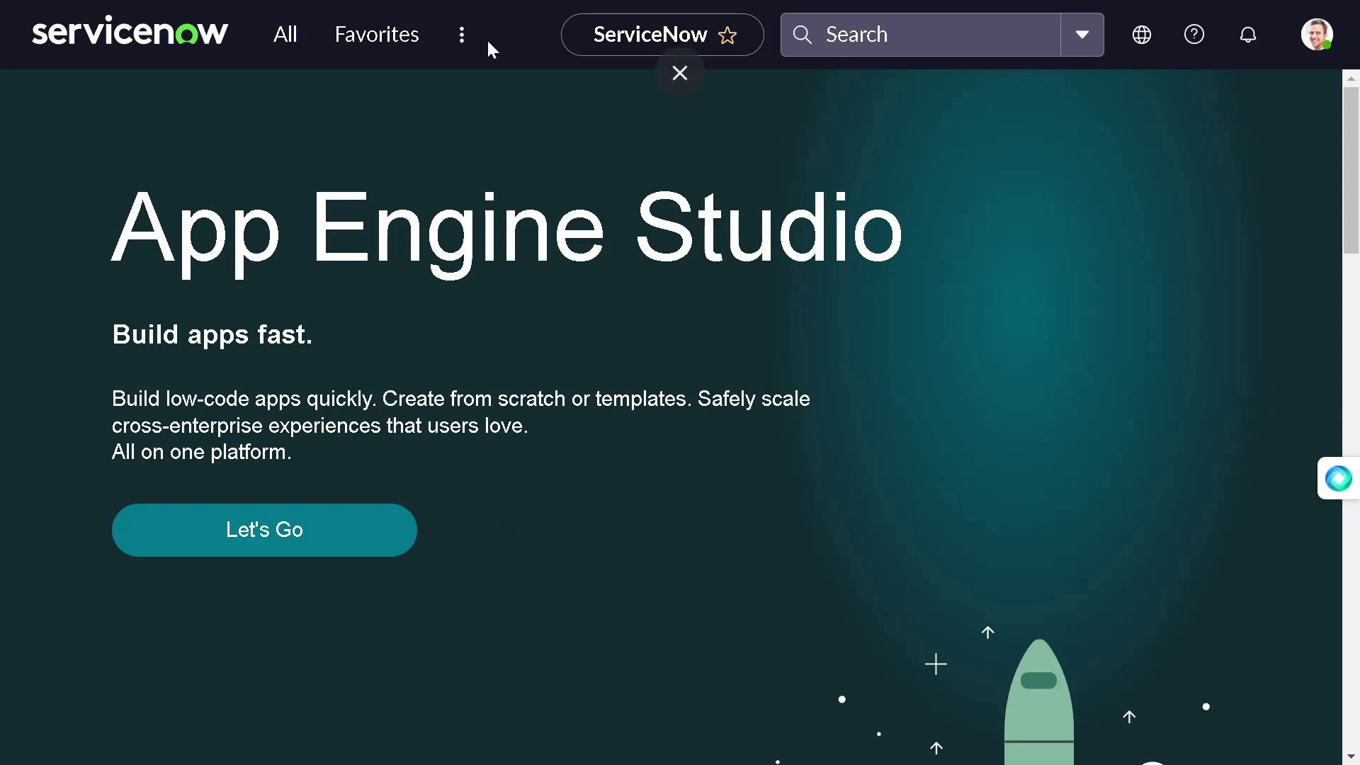
- Filter the navigator by 'metrics', open Metrics > Definitions and start a new definition
left_click(310, 44)
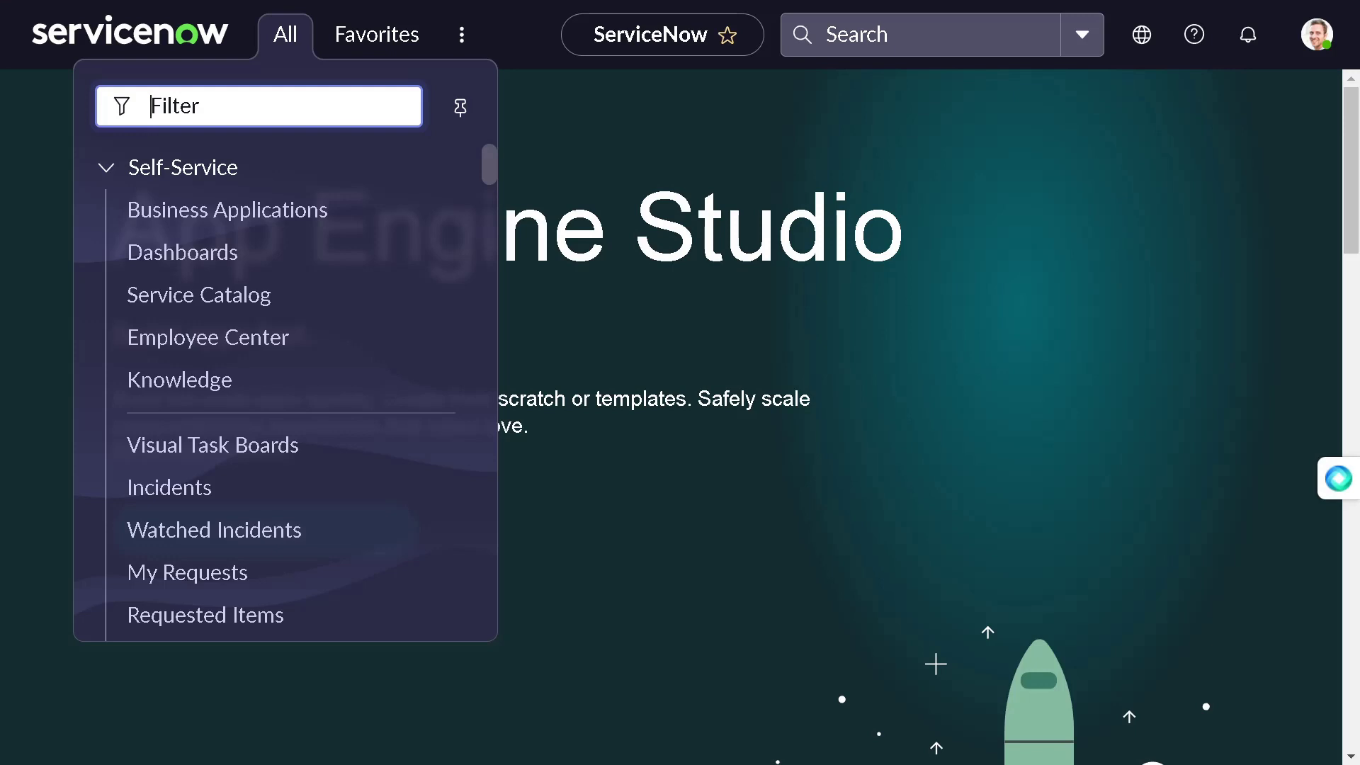
type("metrics")
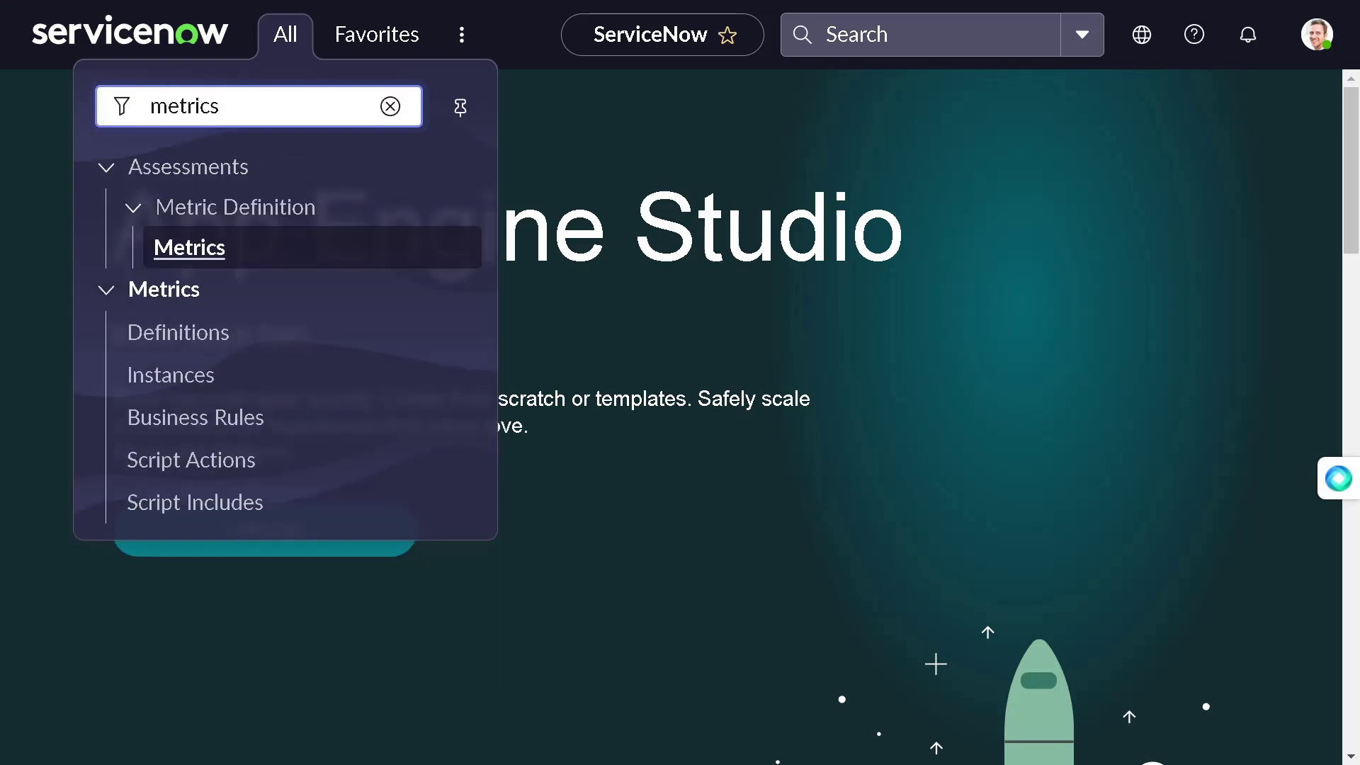
left_click(264, 334)
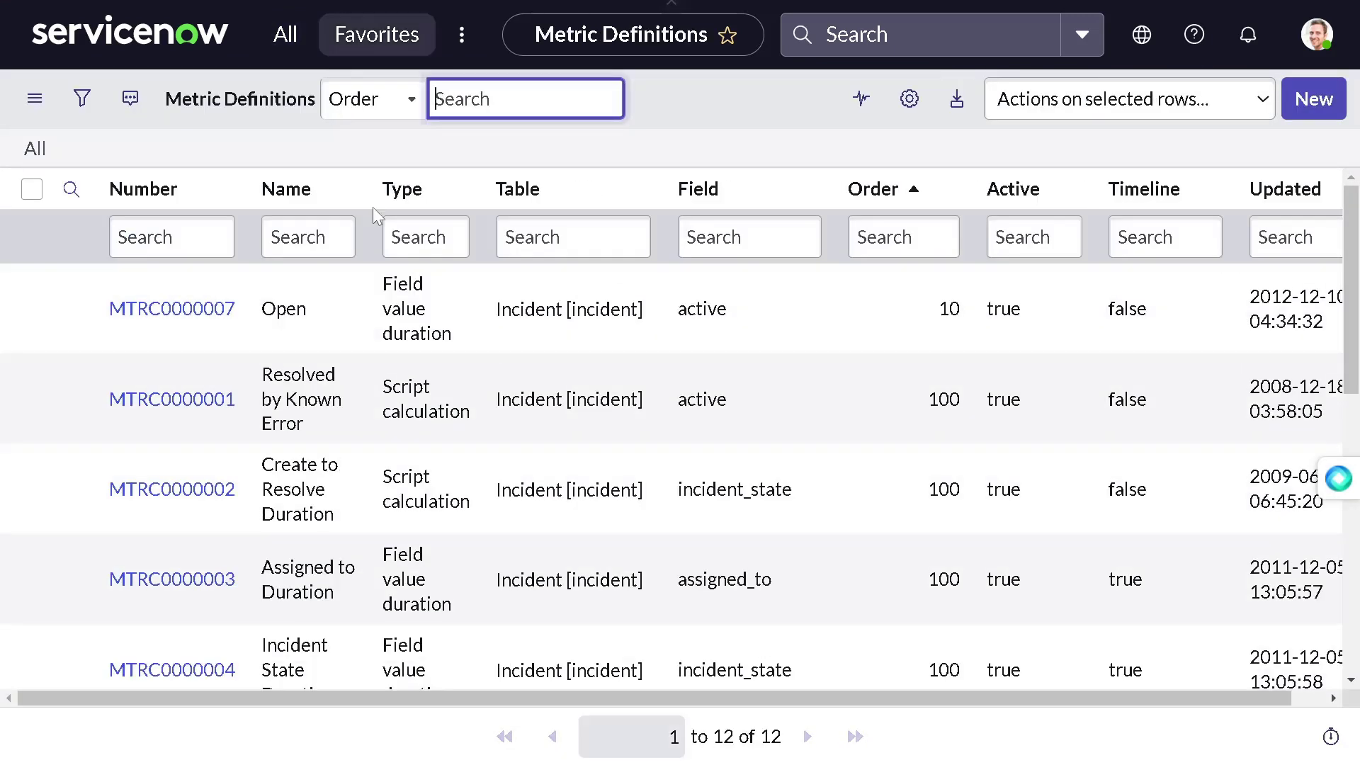
left_click(1332, 100)
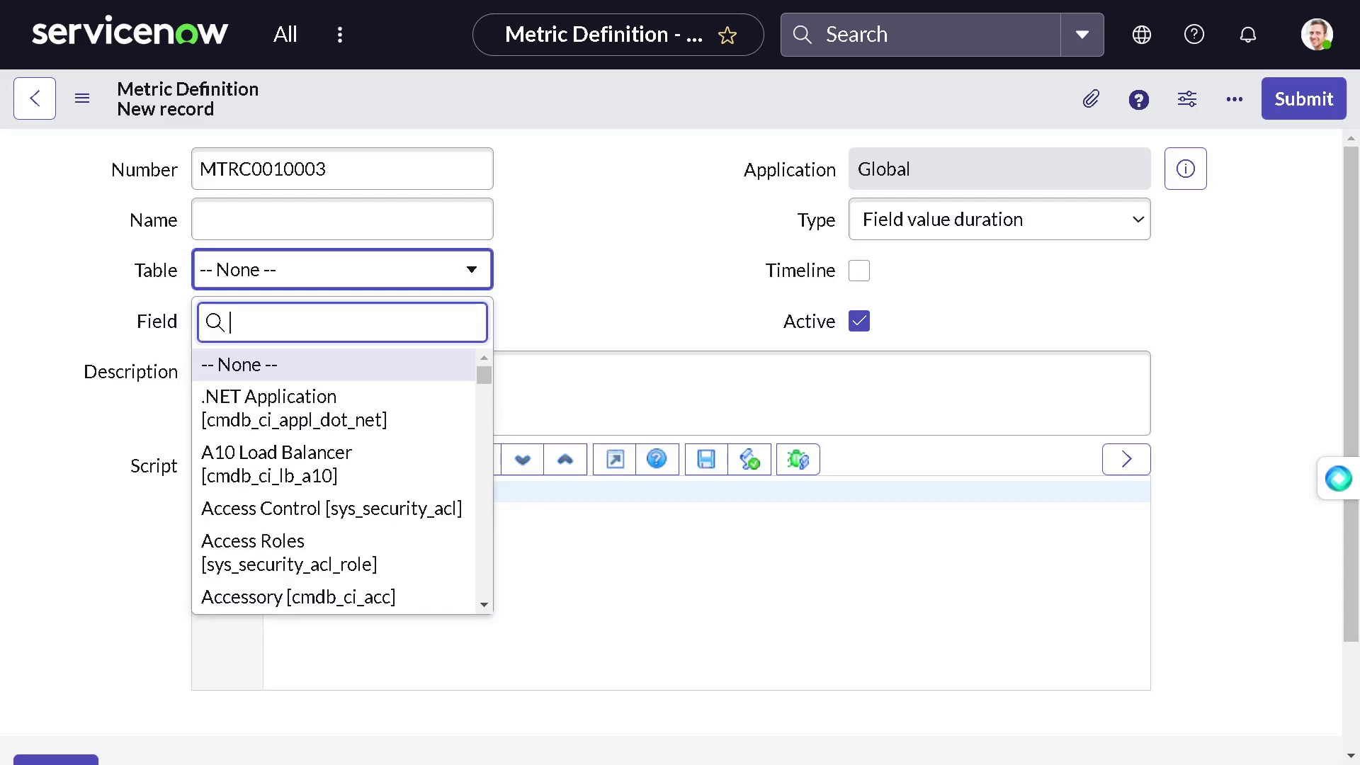
- Save a metric named 'Approval metric' on Approval [sysapproval_approver] that tracks the State field
type("approva")
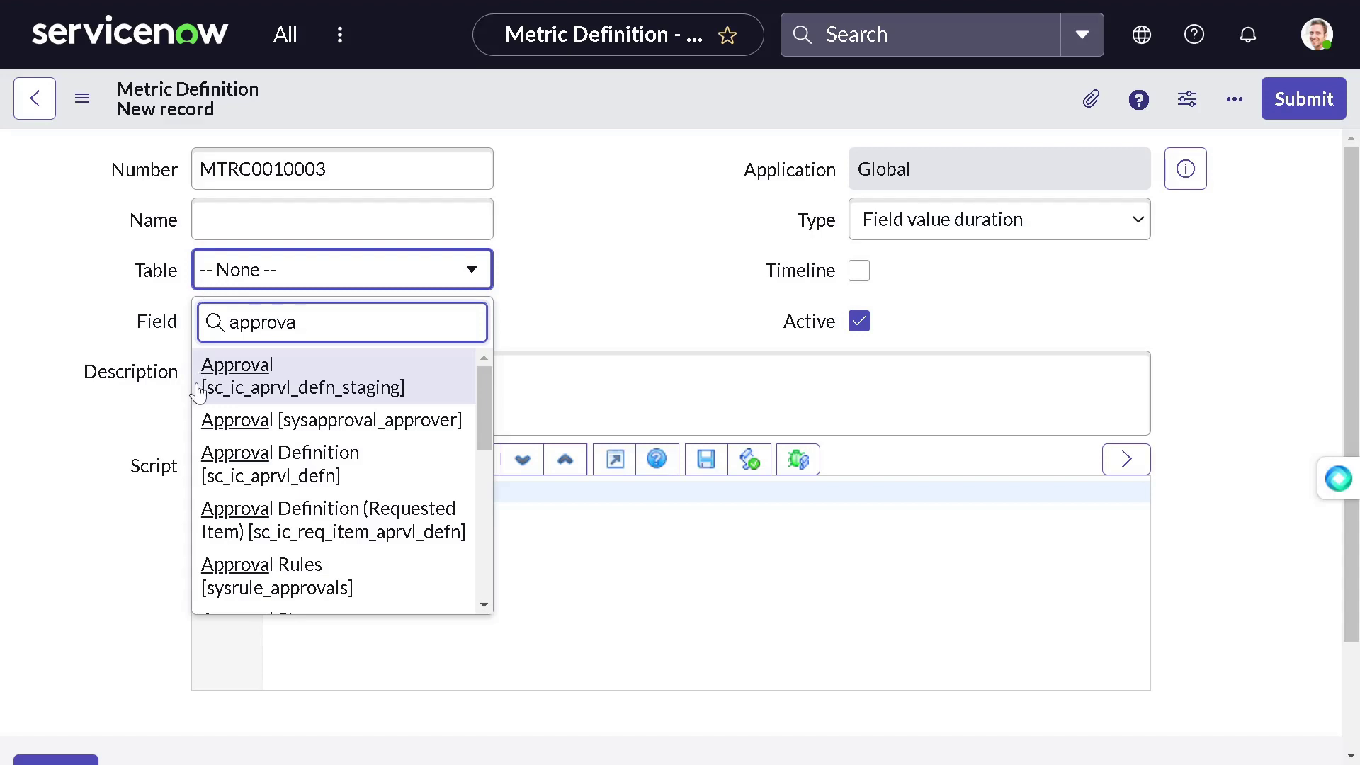
left_click(253, 423)
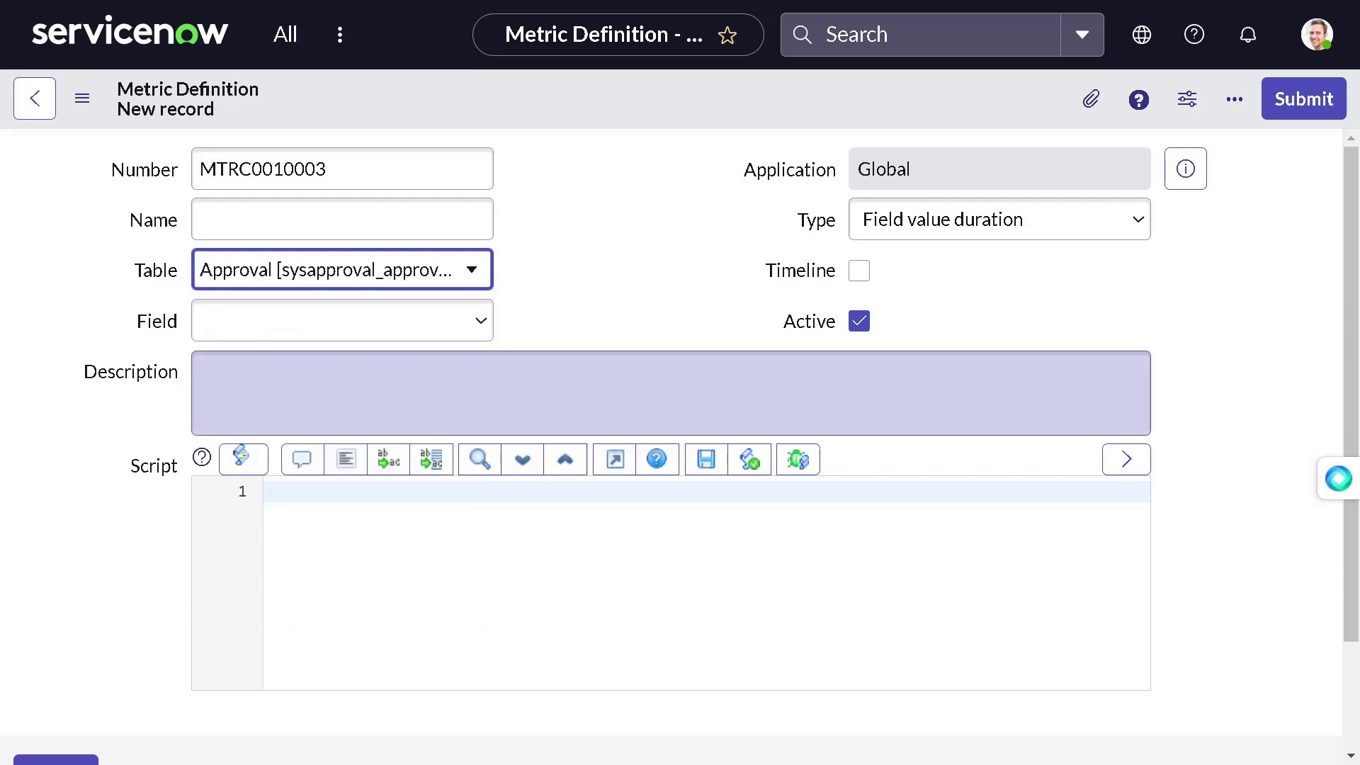
left_click(342, 219)
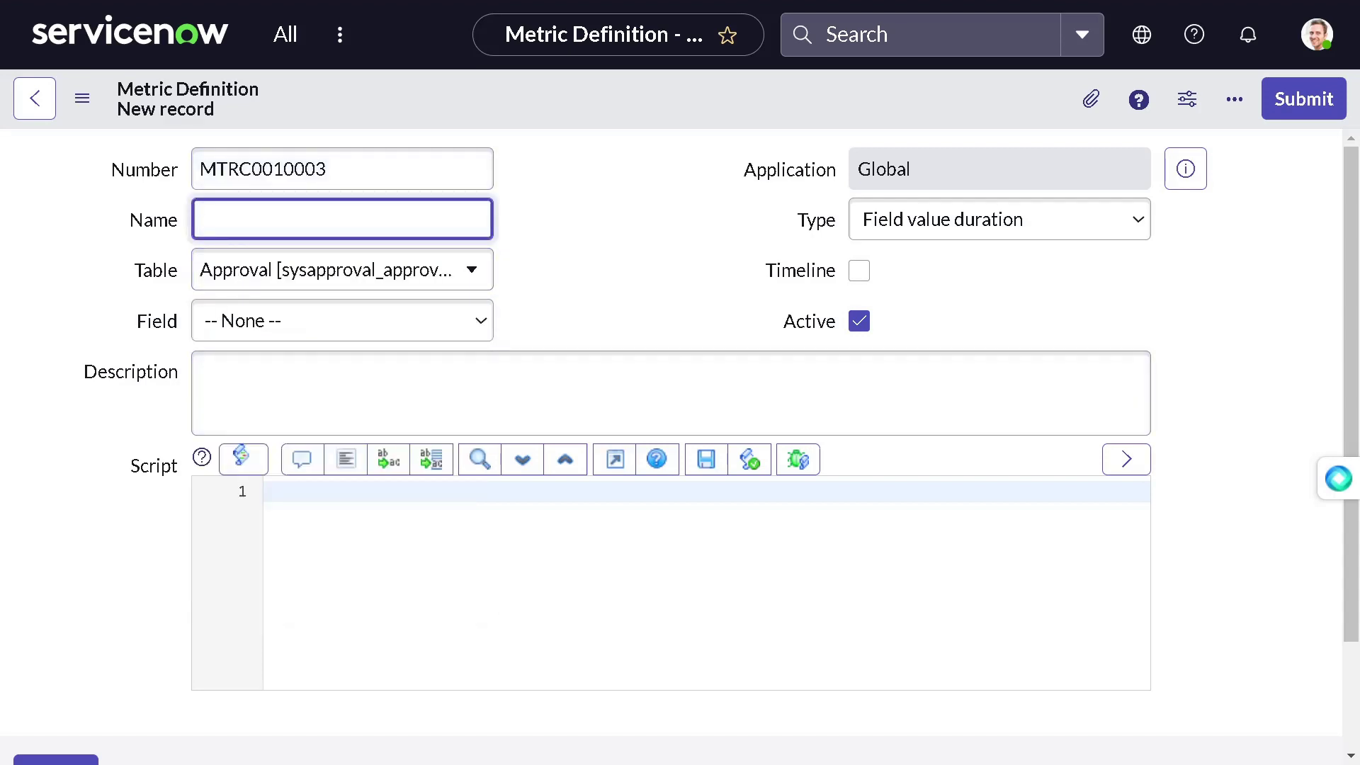
type("Approval metric")
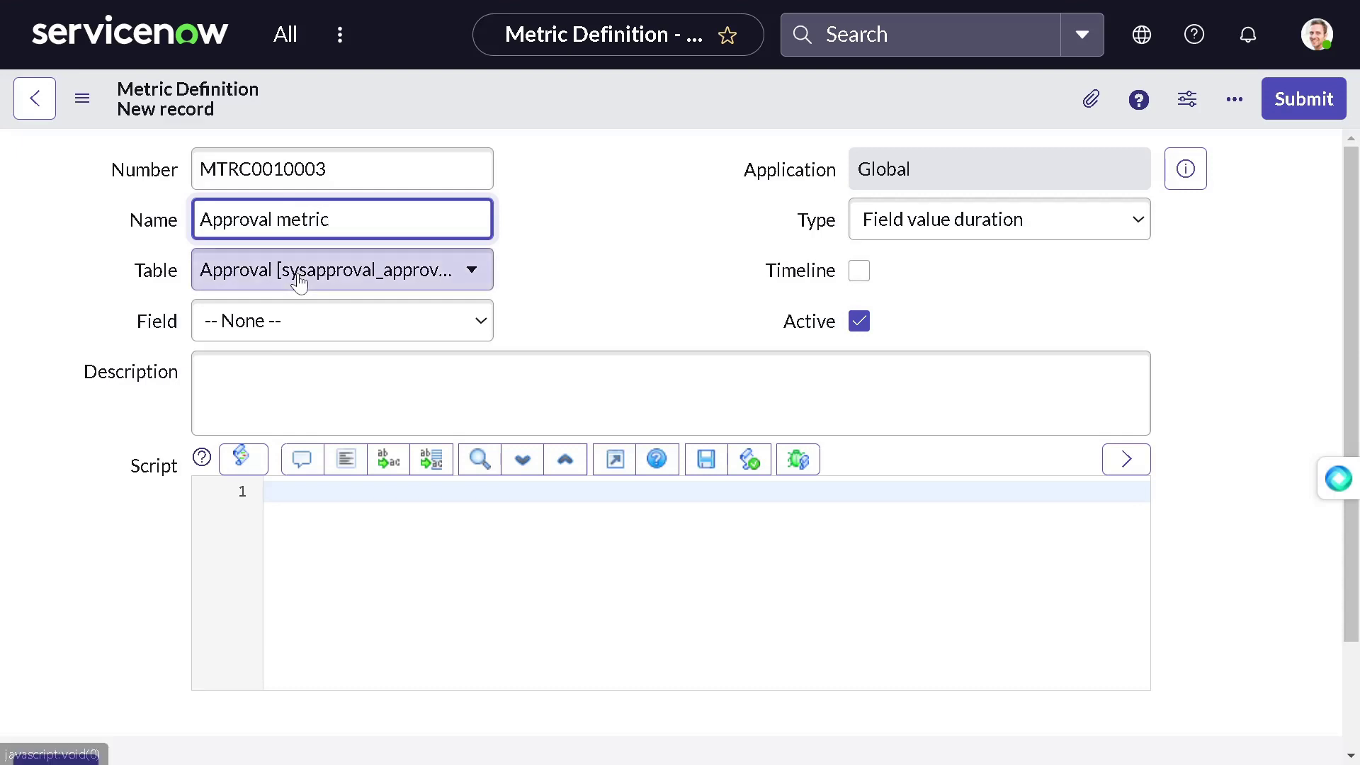
left_click(297, 330)
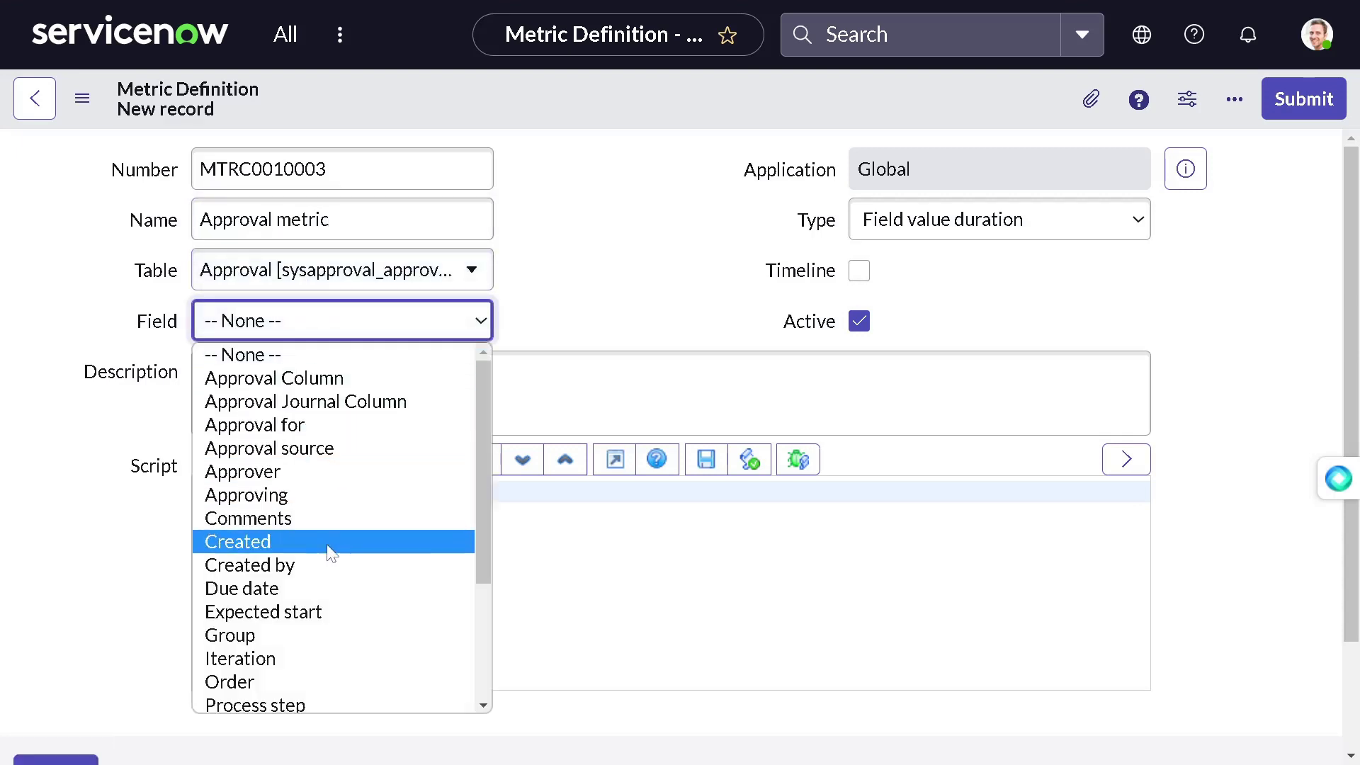
scroll(330, 551, "down", 3)
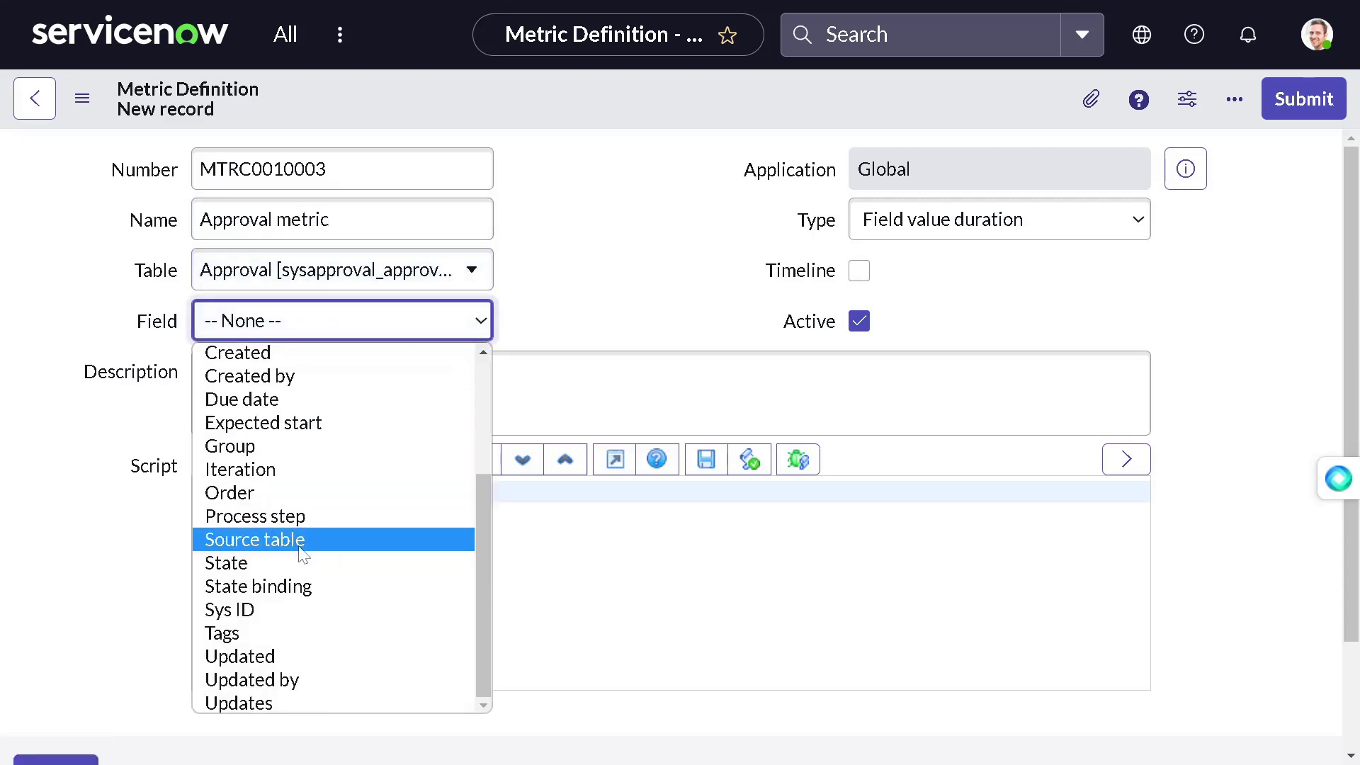
left_click(294, 564)
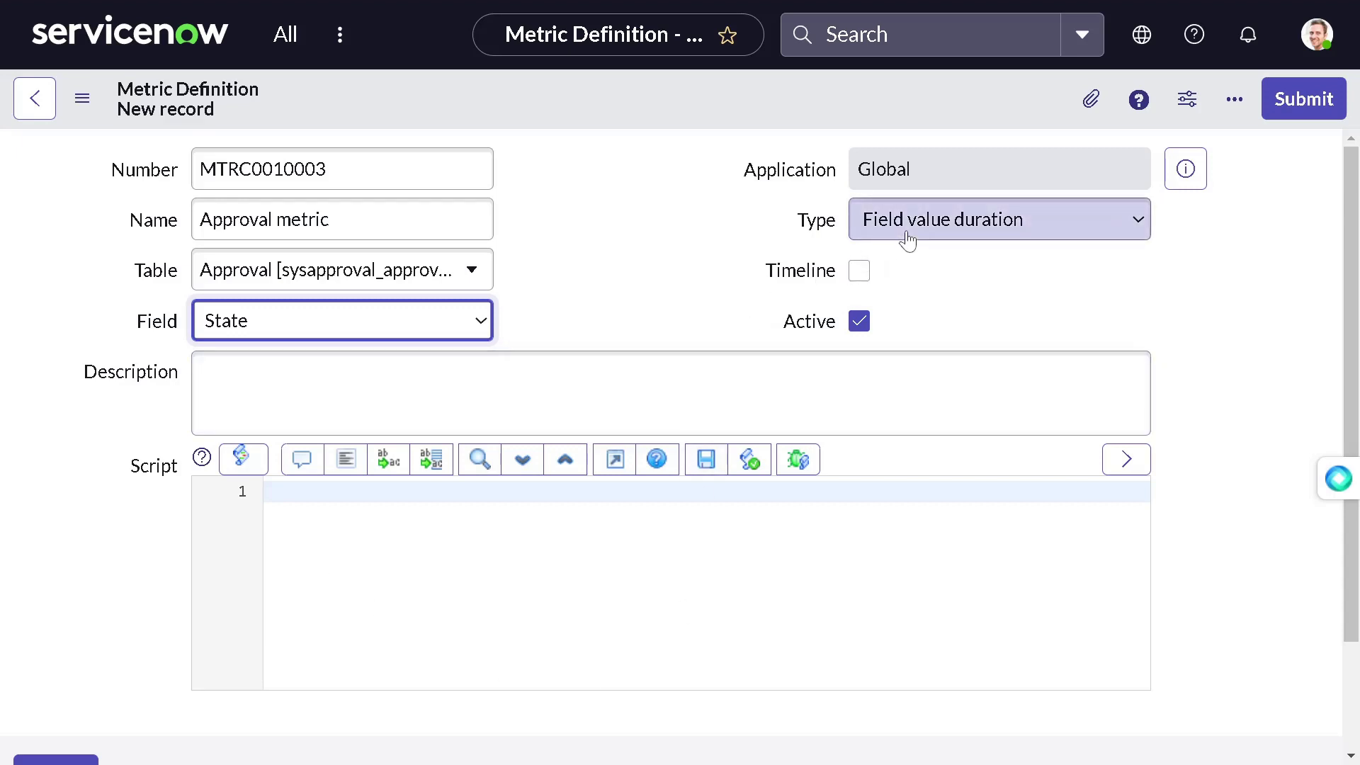
right_click(507, 105)
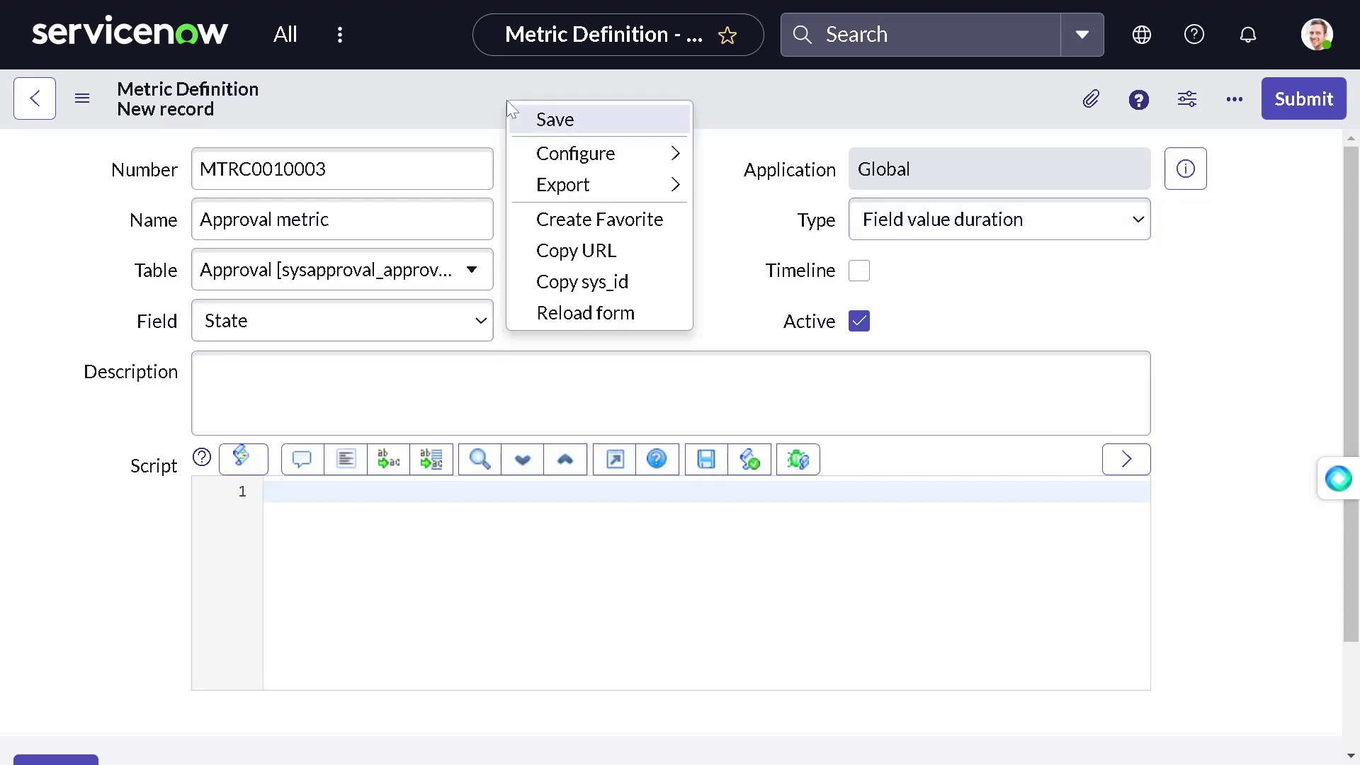
left_click(555, 120)
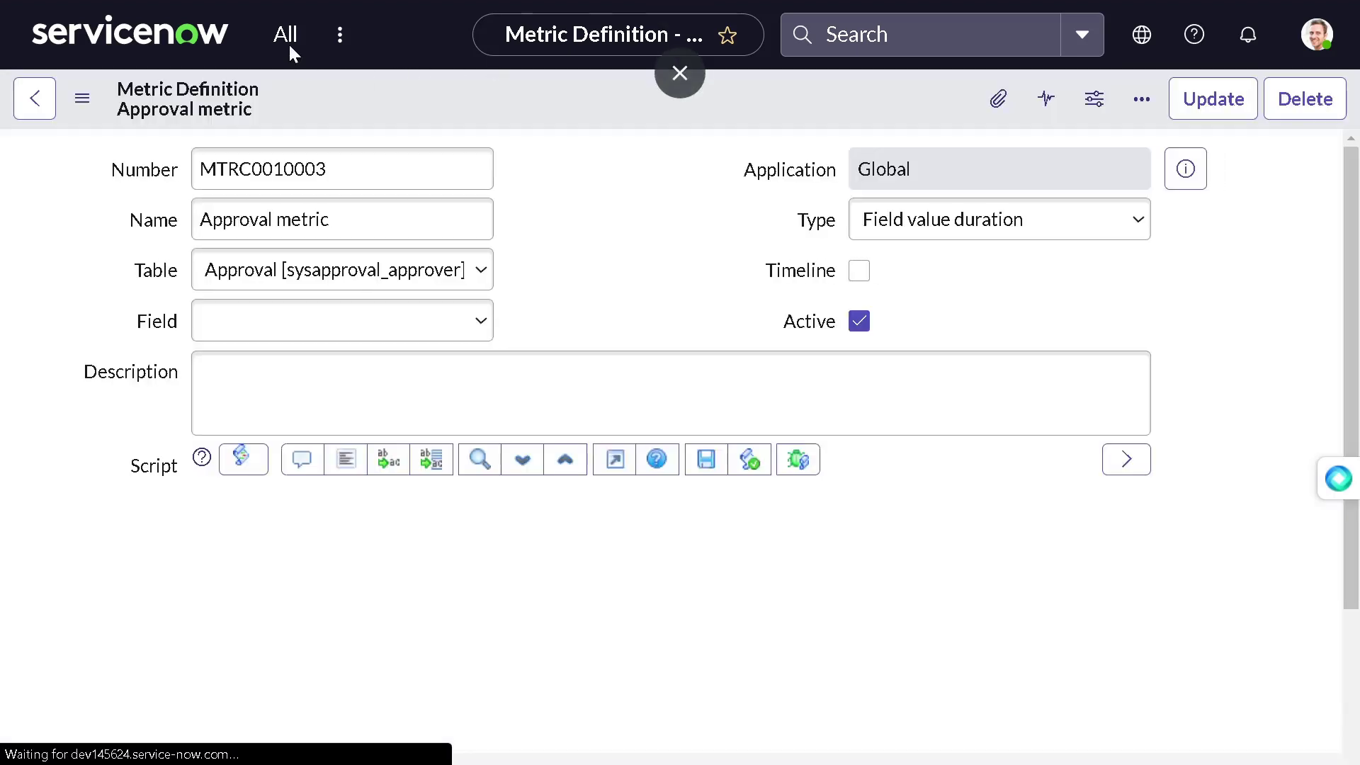
- Go to sysapproval_approver.list and open the Requested approval for CHG0000071
left_click(286, 39)
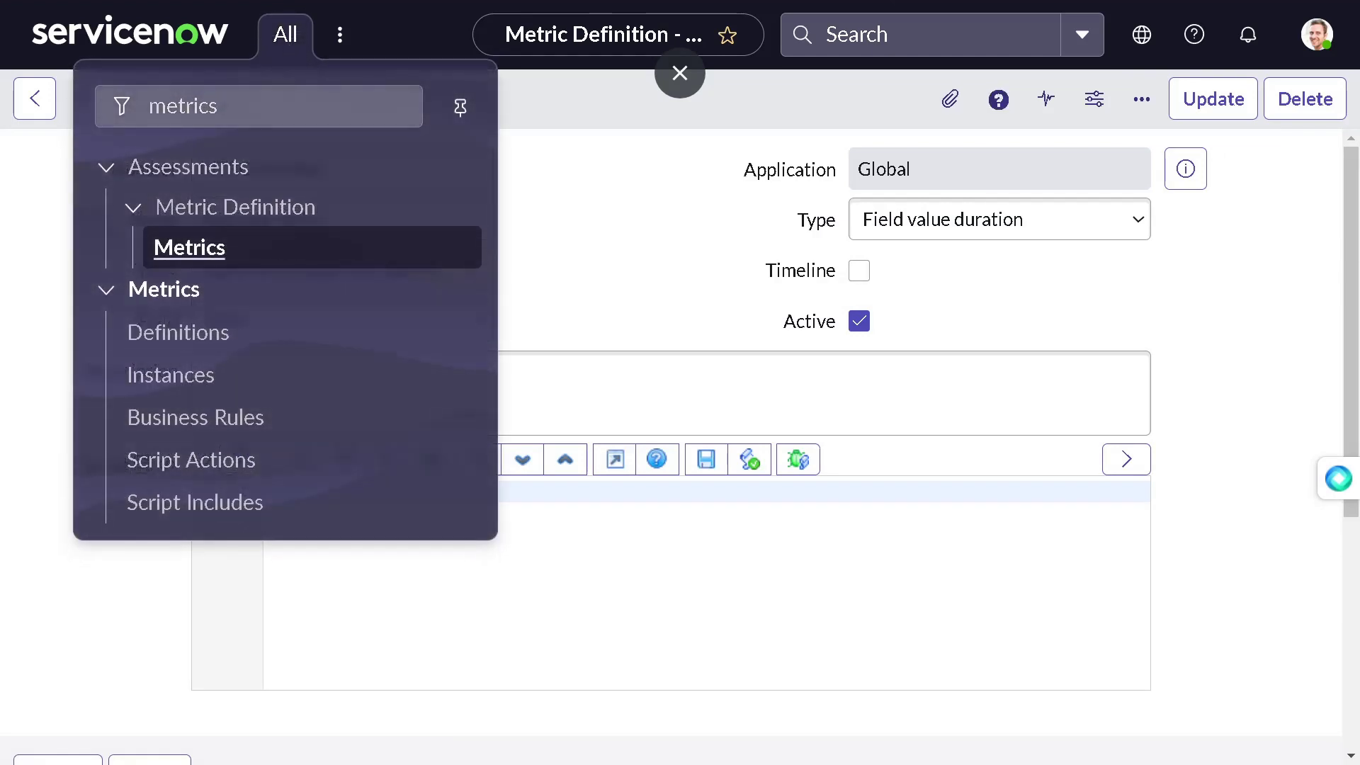
left_click(122, 117)
key("BackSpace")
type("sysapp")
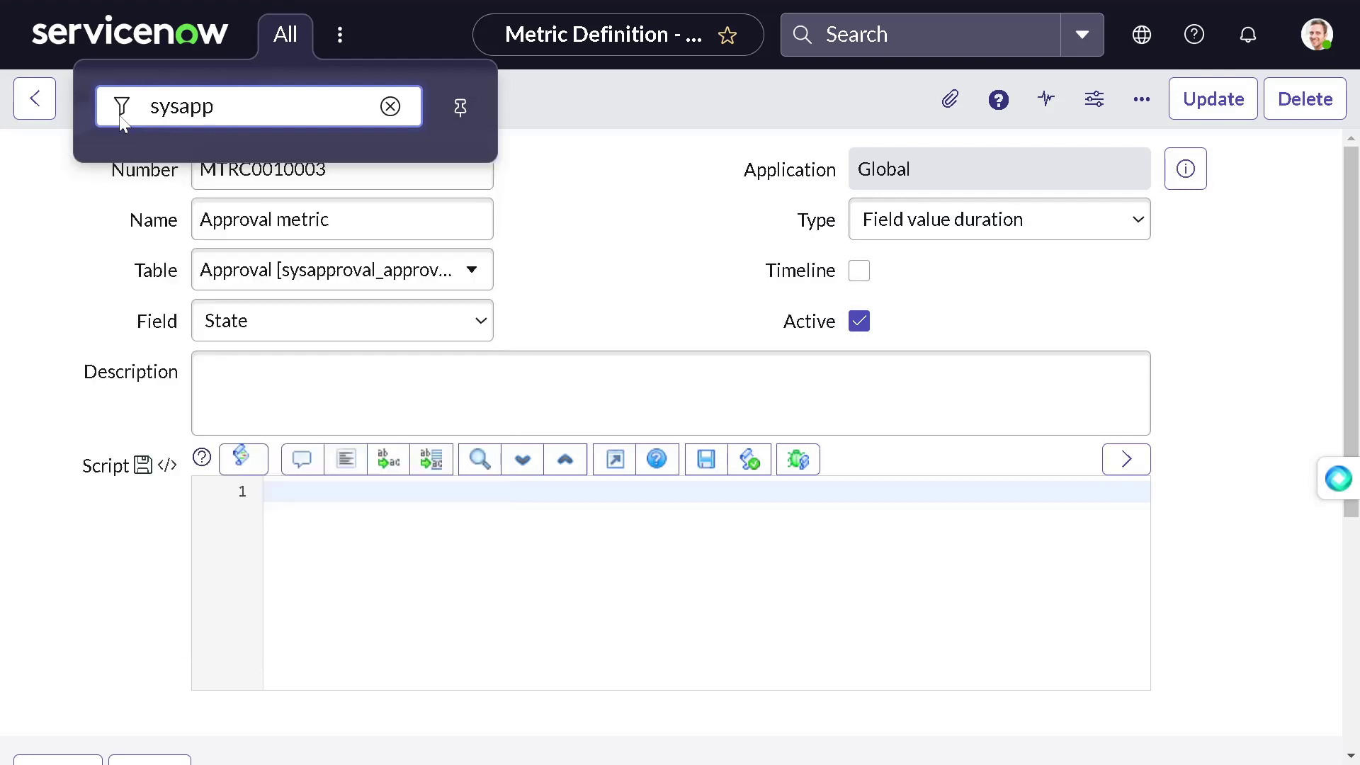
type("roval_approver")
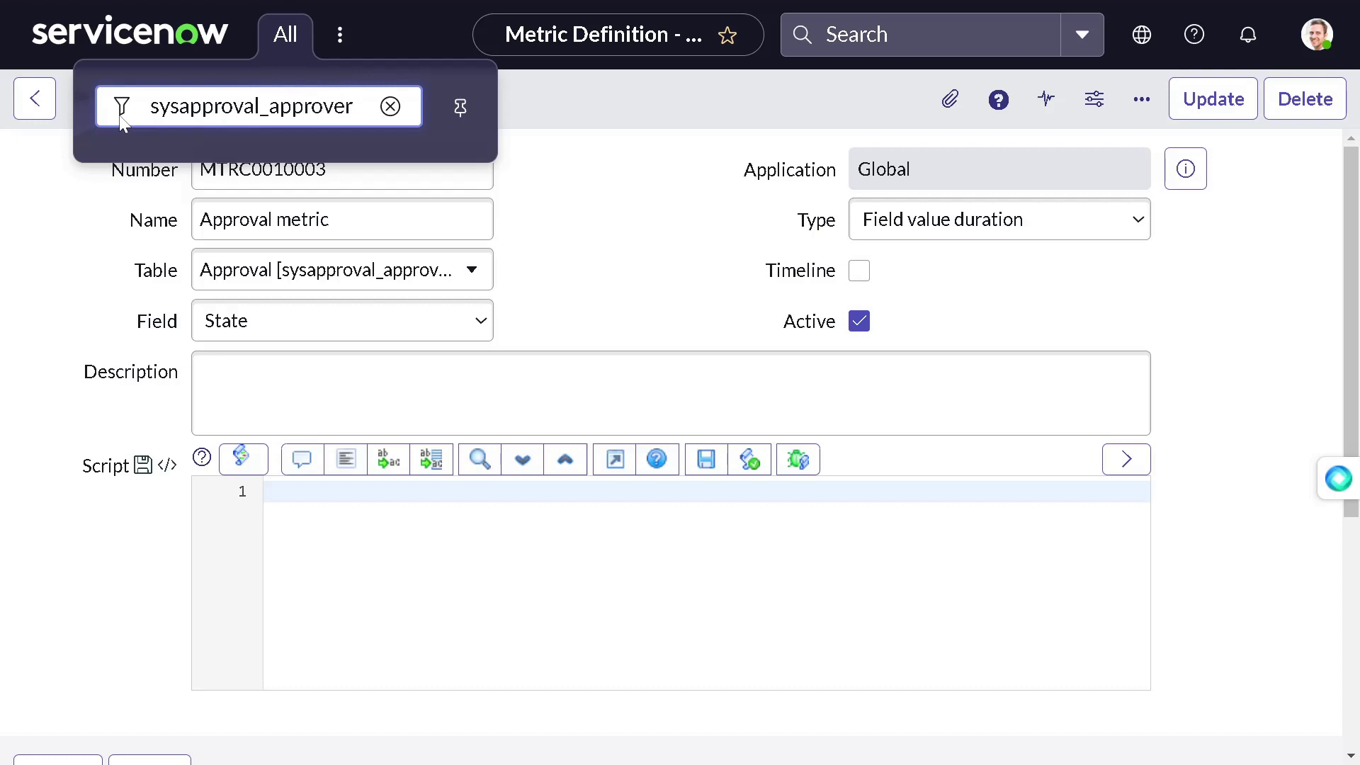
type(".list")
key("Return")
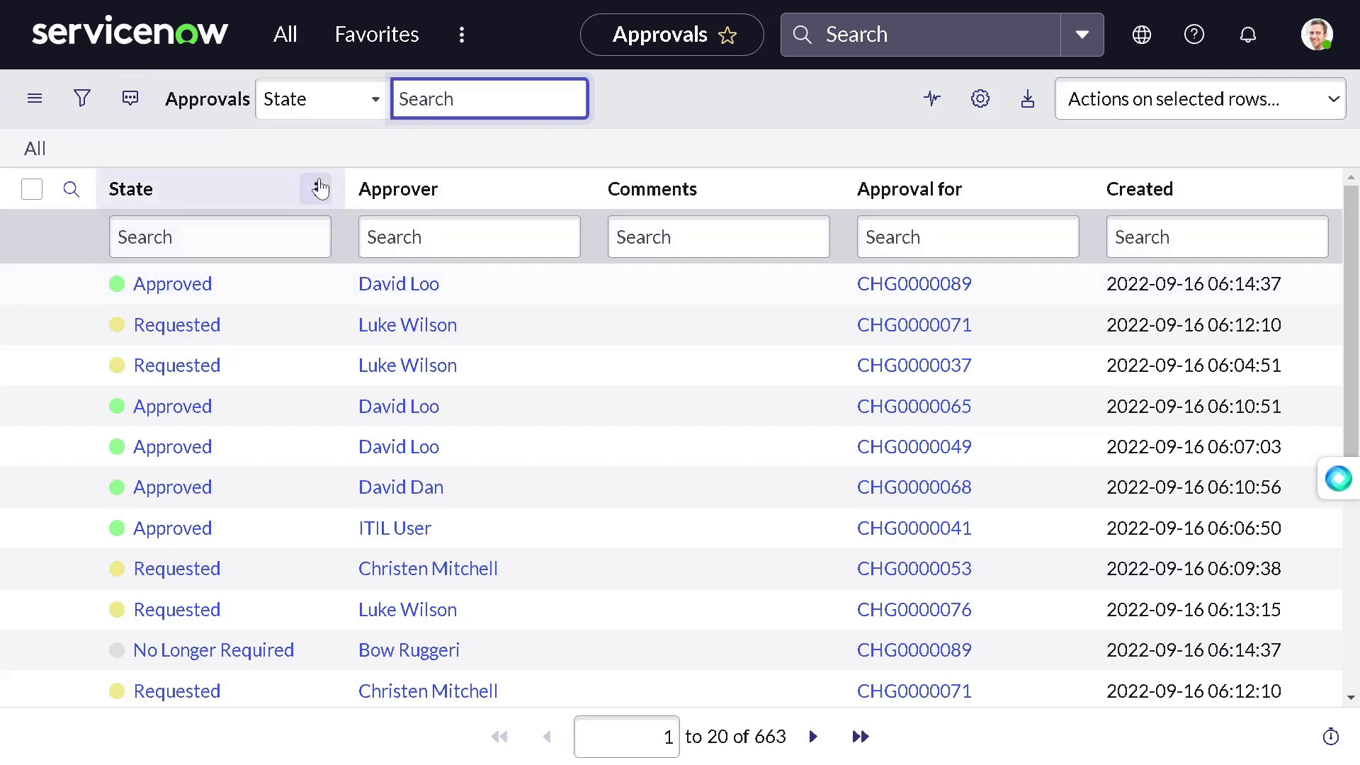
left_click(183, 325)
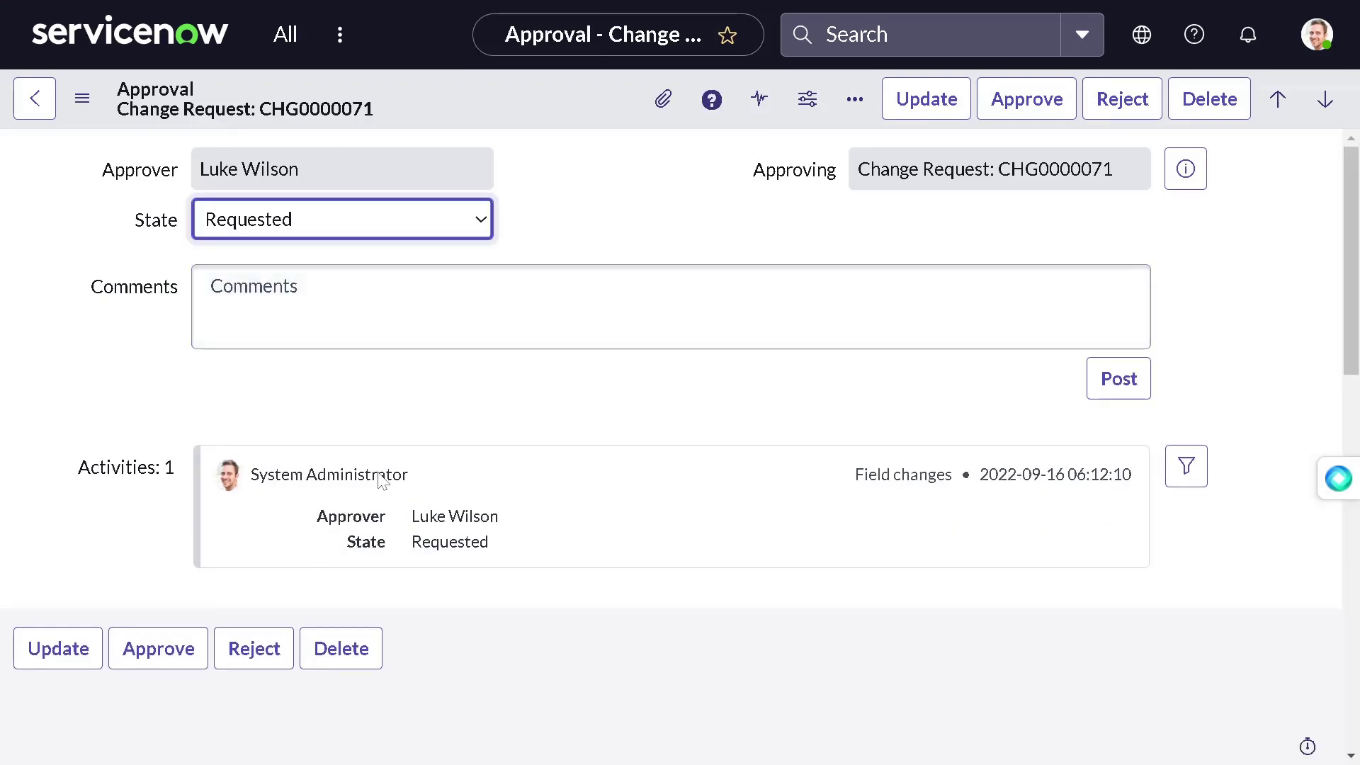
- Set the approval's State to Approved and save it
left_click(343, 231)
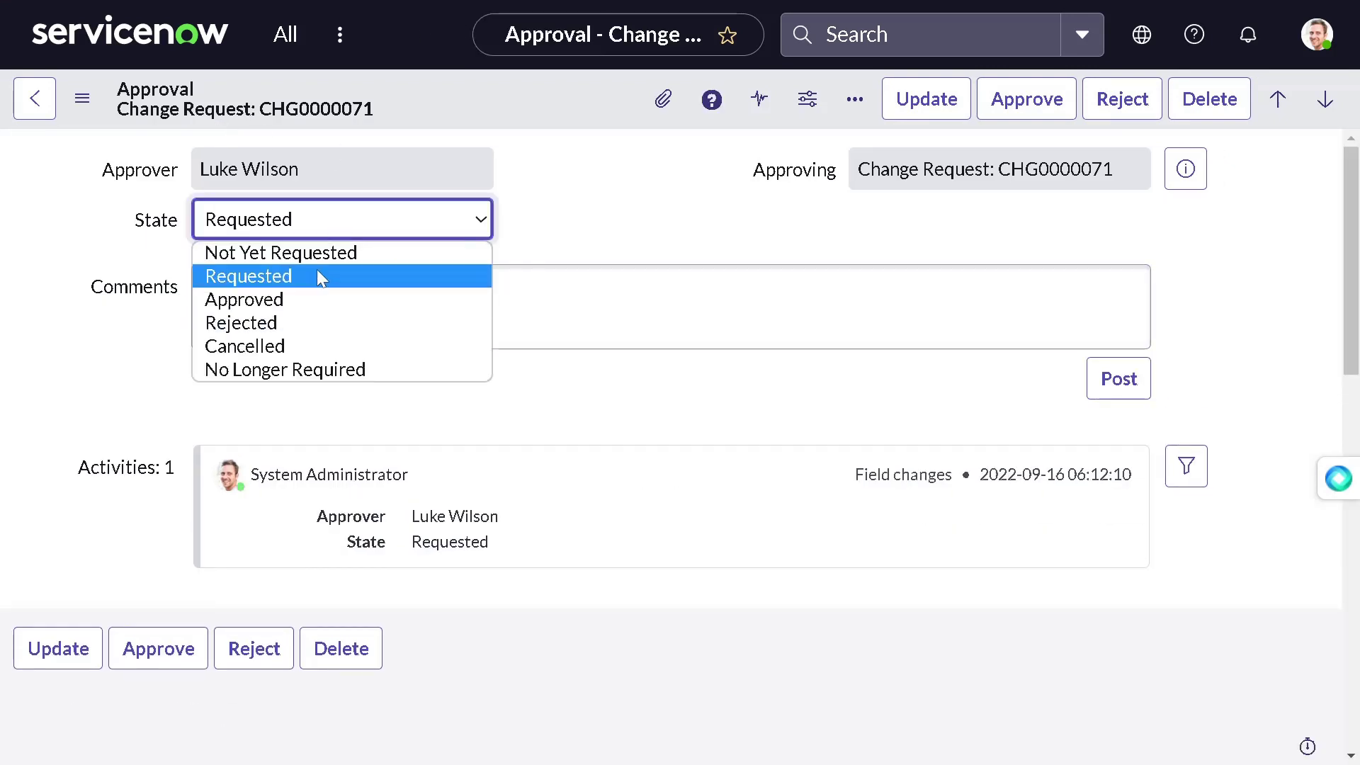
left_click(325, 289)
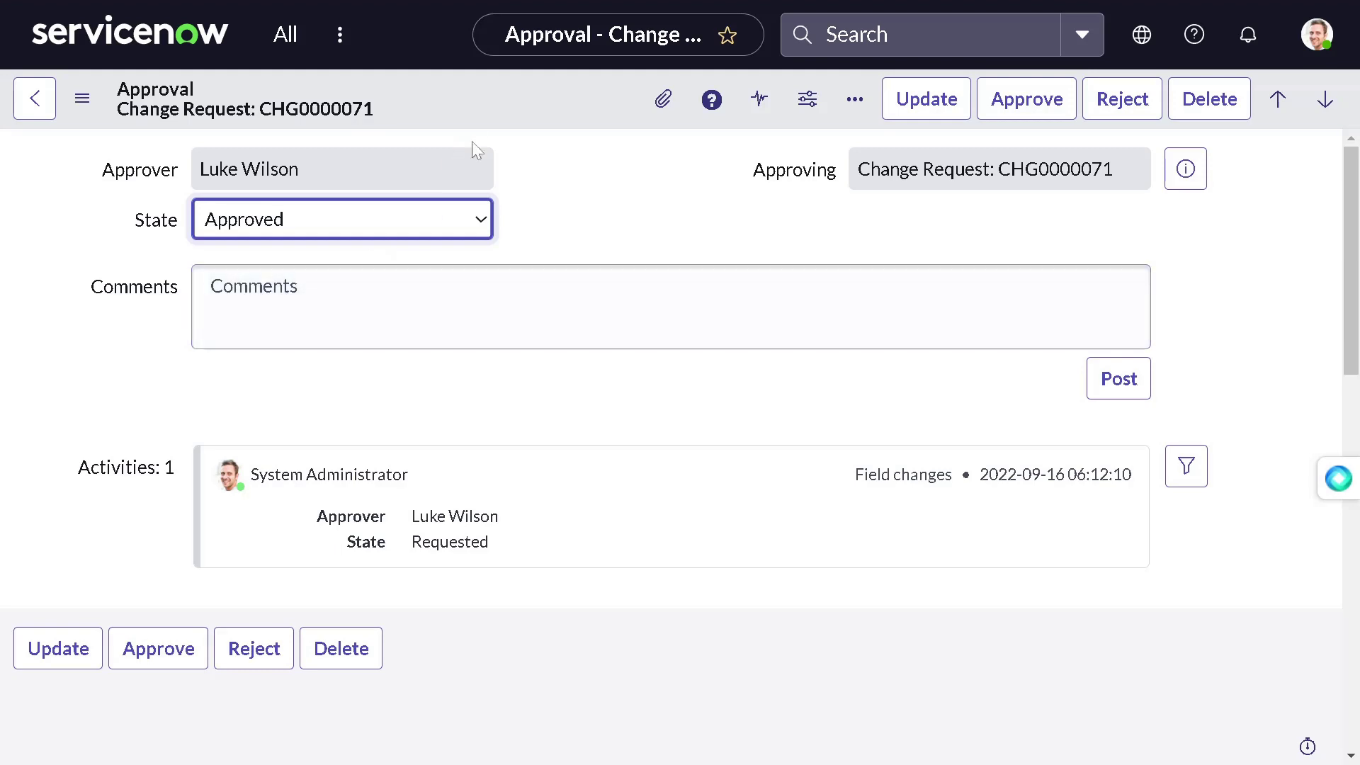
right_click(487, 110)
left_click(522, 135)
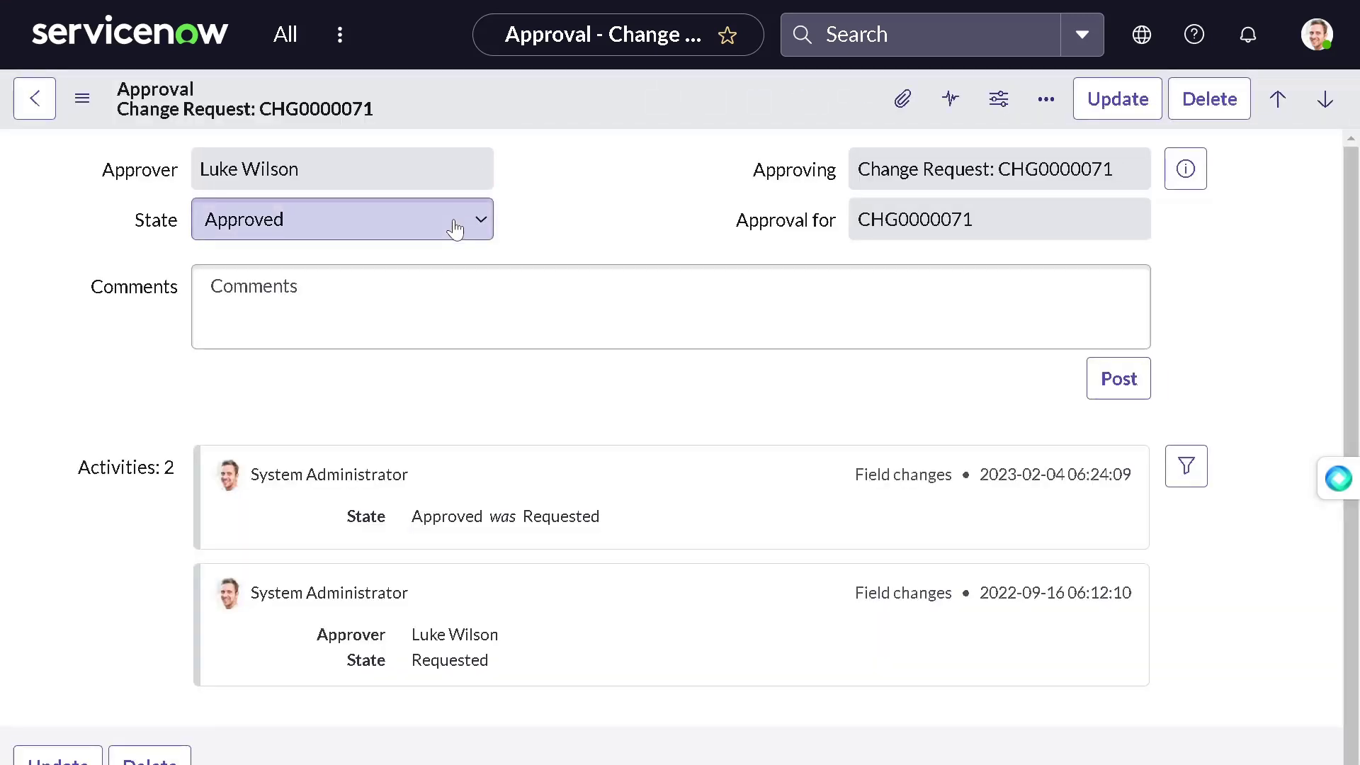
- Change the State to Cancelled and save the approval again
left_click(455, 228)
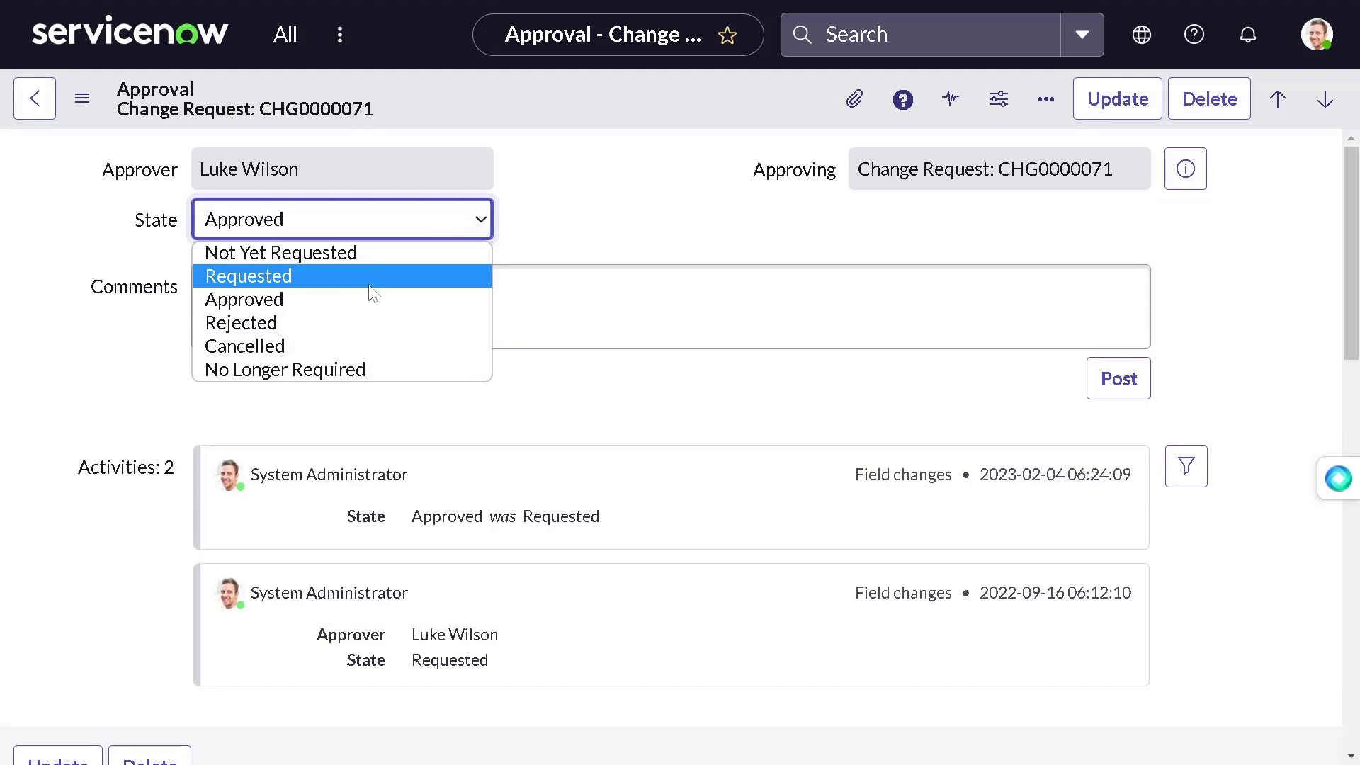
key("Escape")
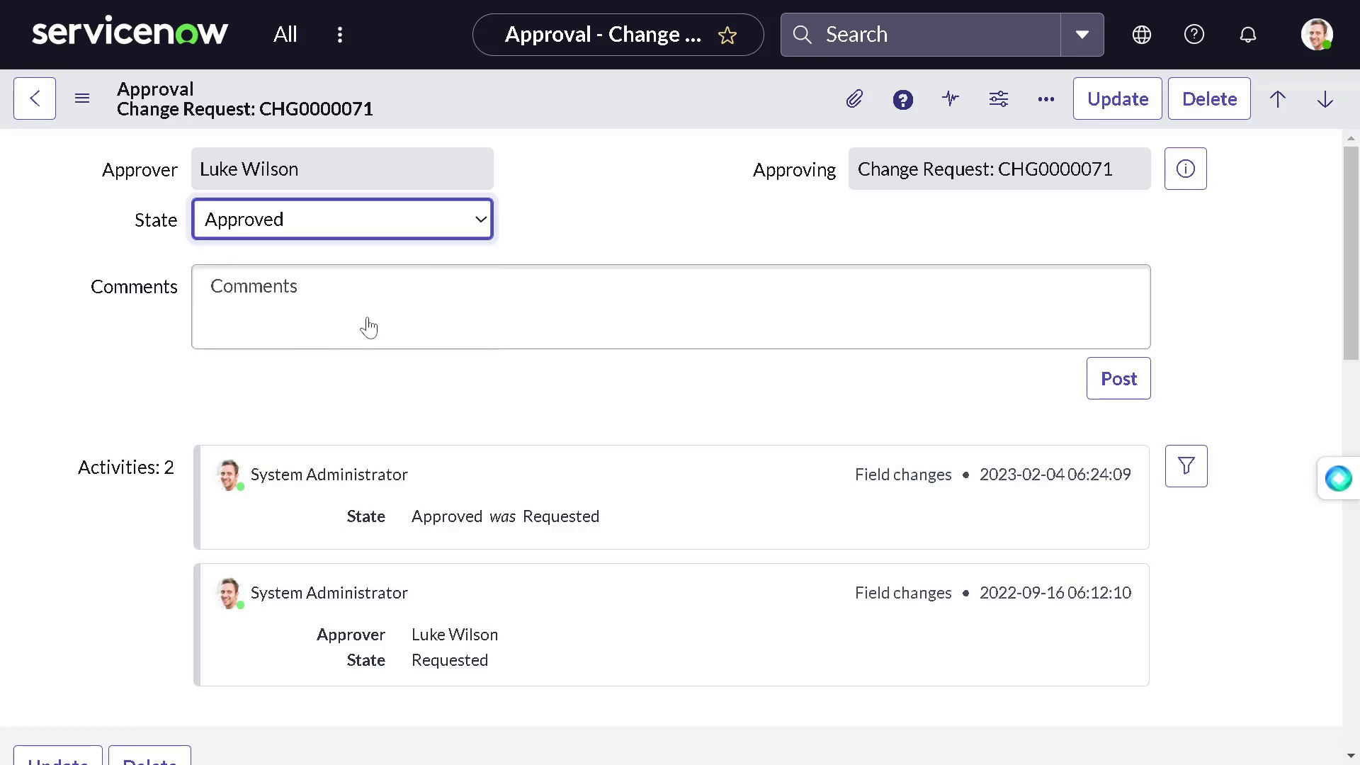
left_click(411, 236)
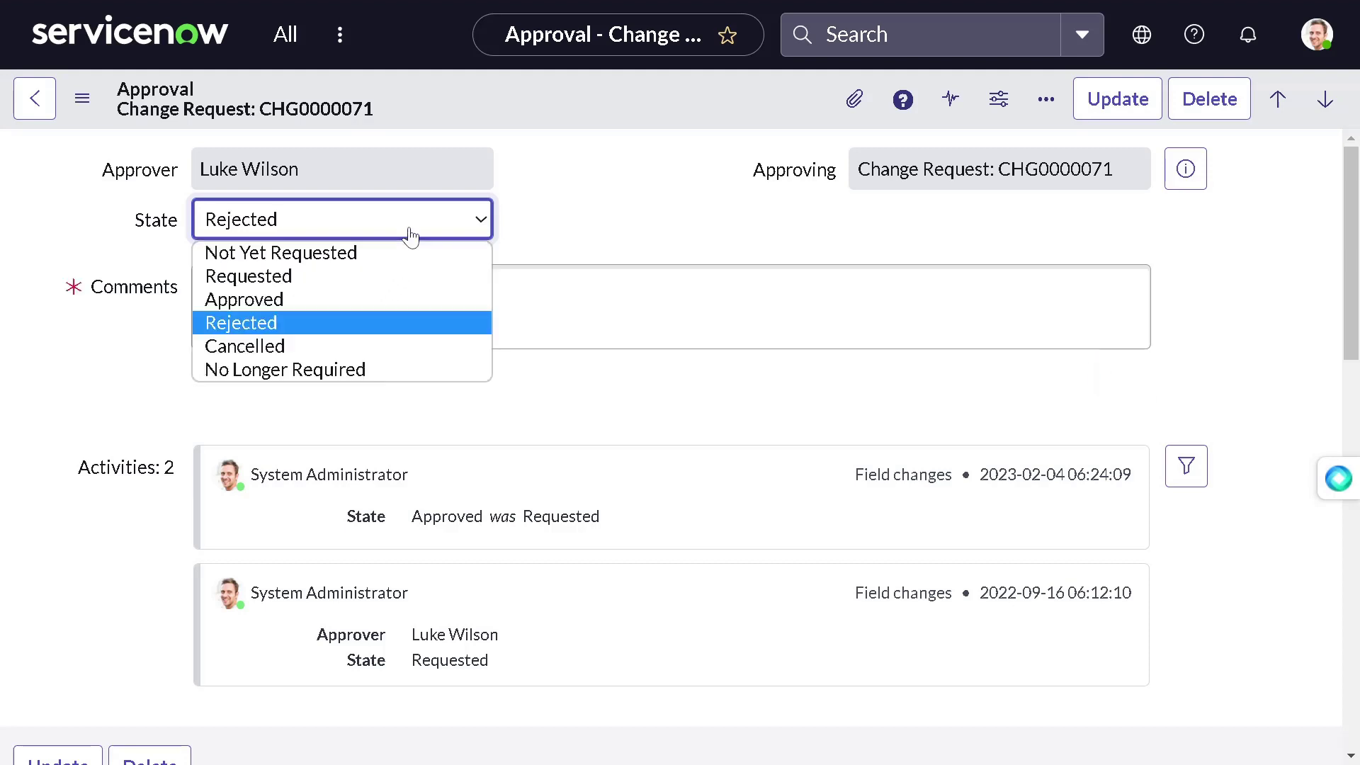
left_click(391, 345)
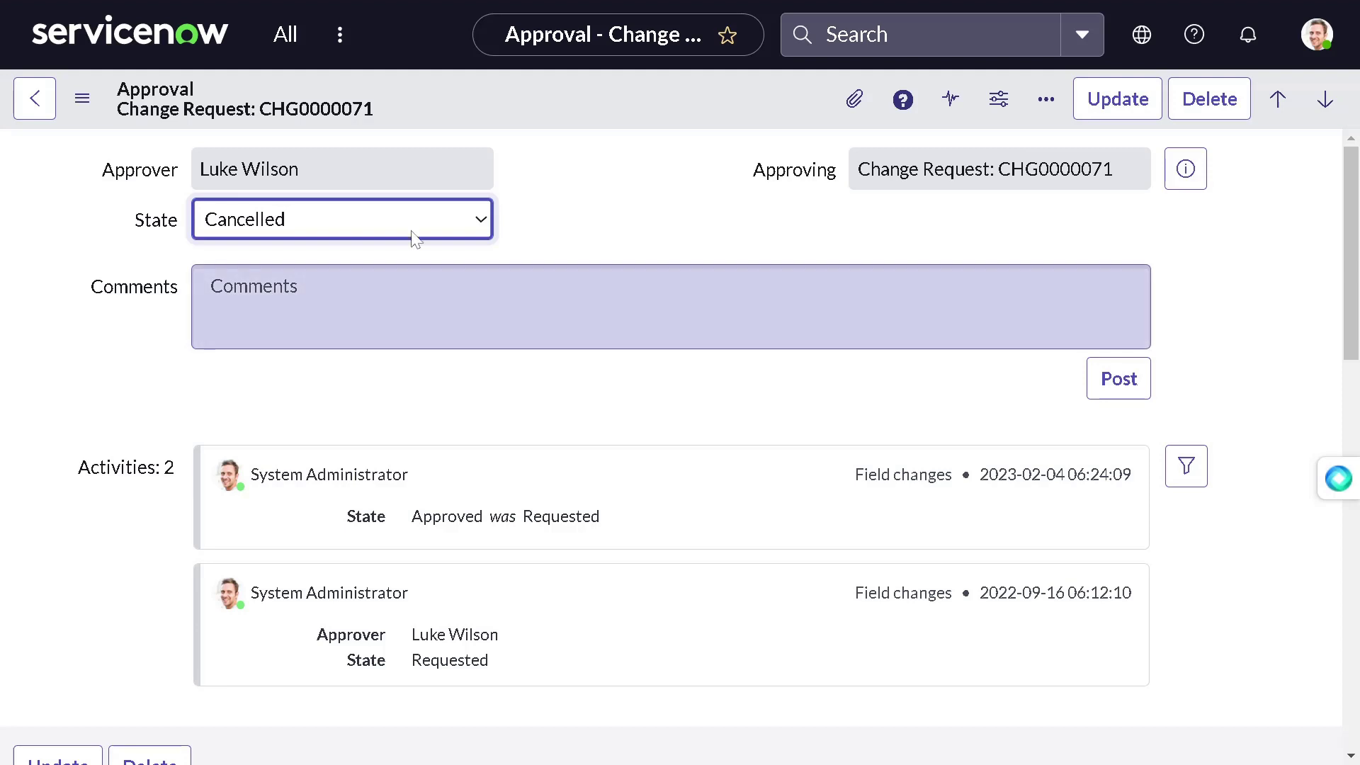
right_click(452, 106)
left_click(488, 127)
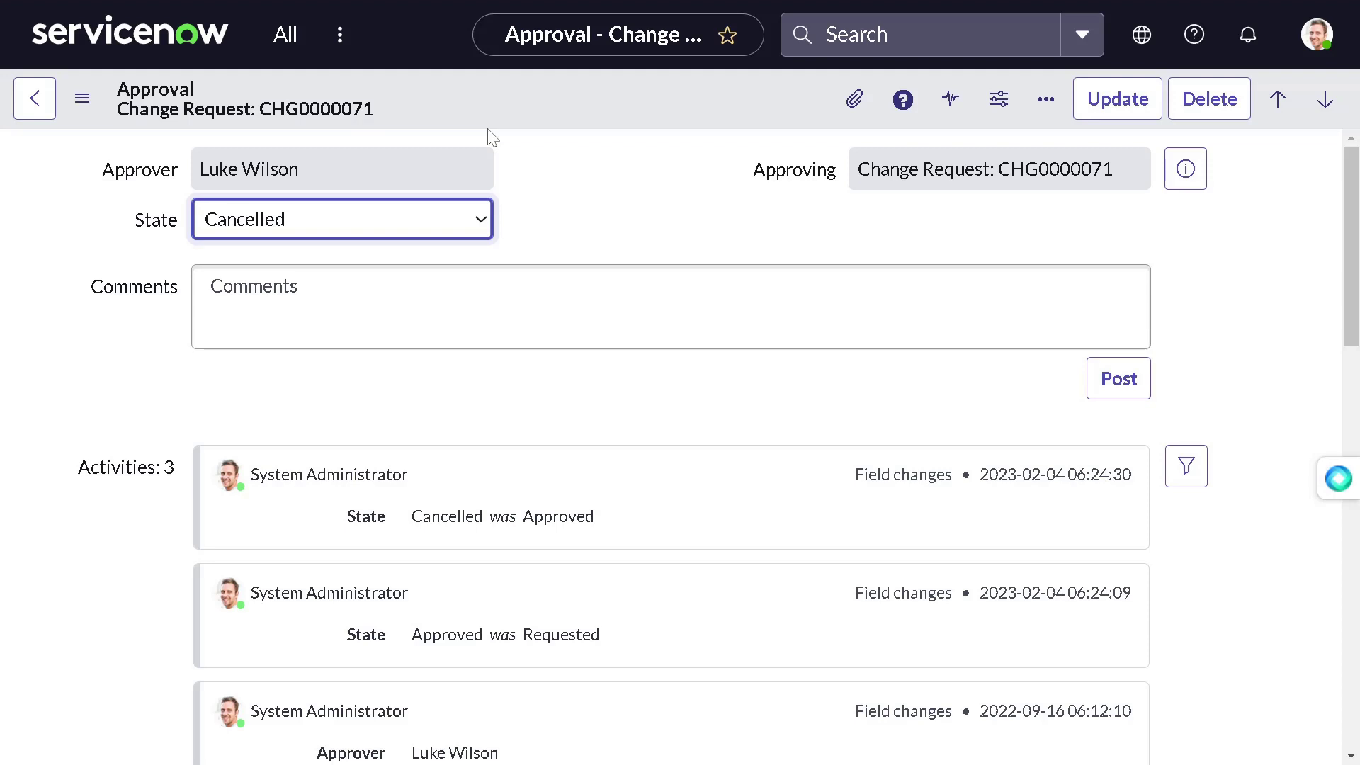
- Filter the navigator by 'metric' and open Metrics > Instances
left_click(284, 39)
type("me")
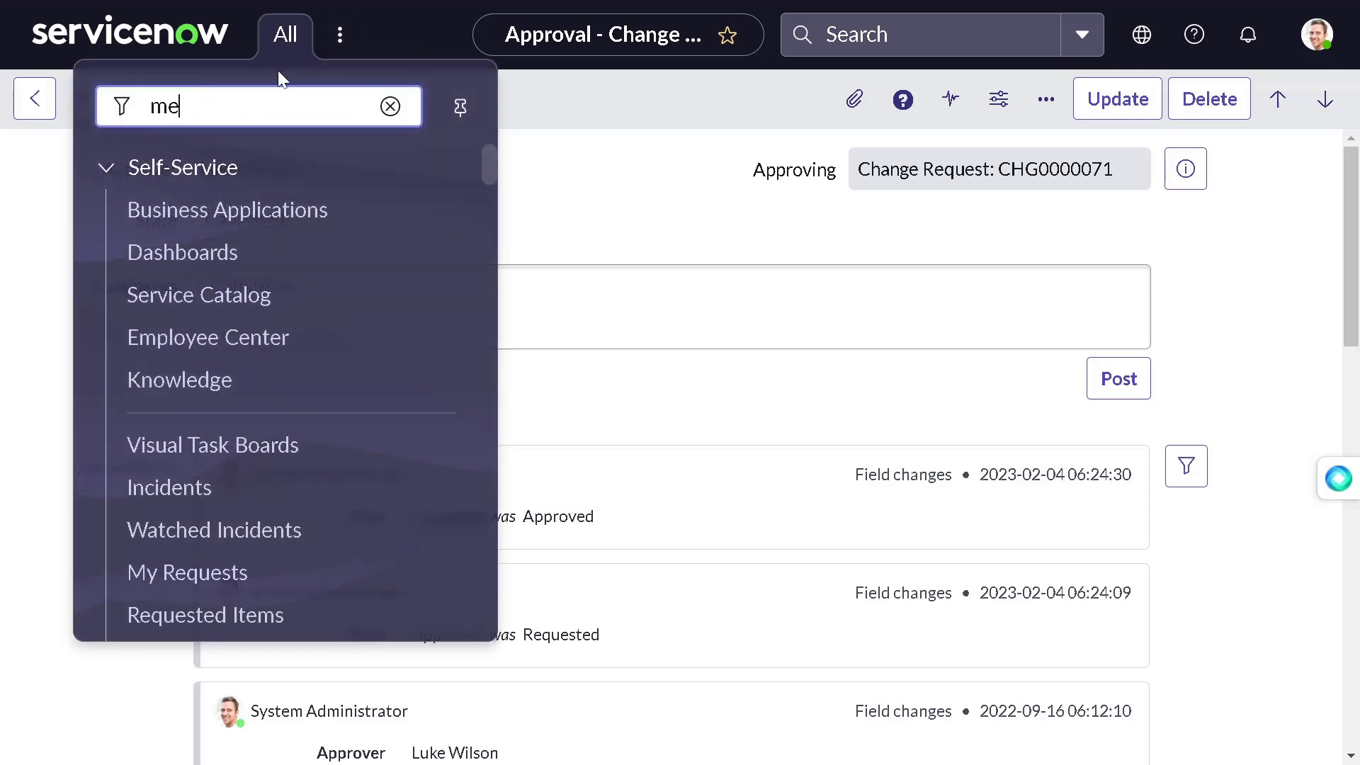
type("tric")
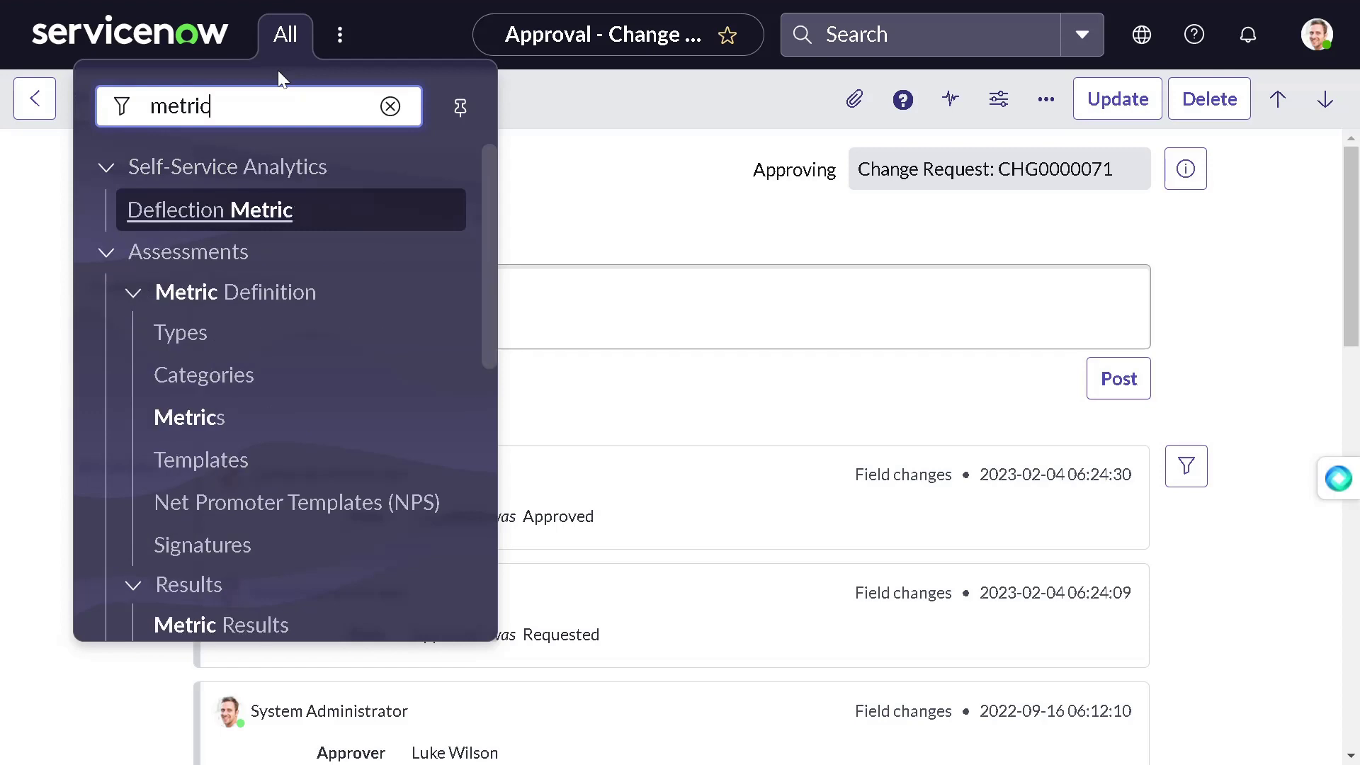
scroll(289, 249, "down", 5)
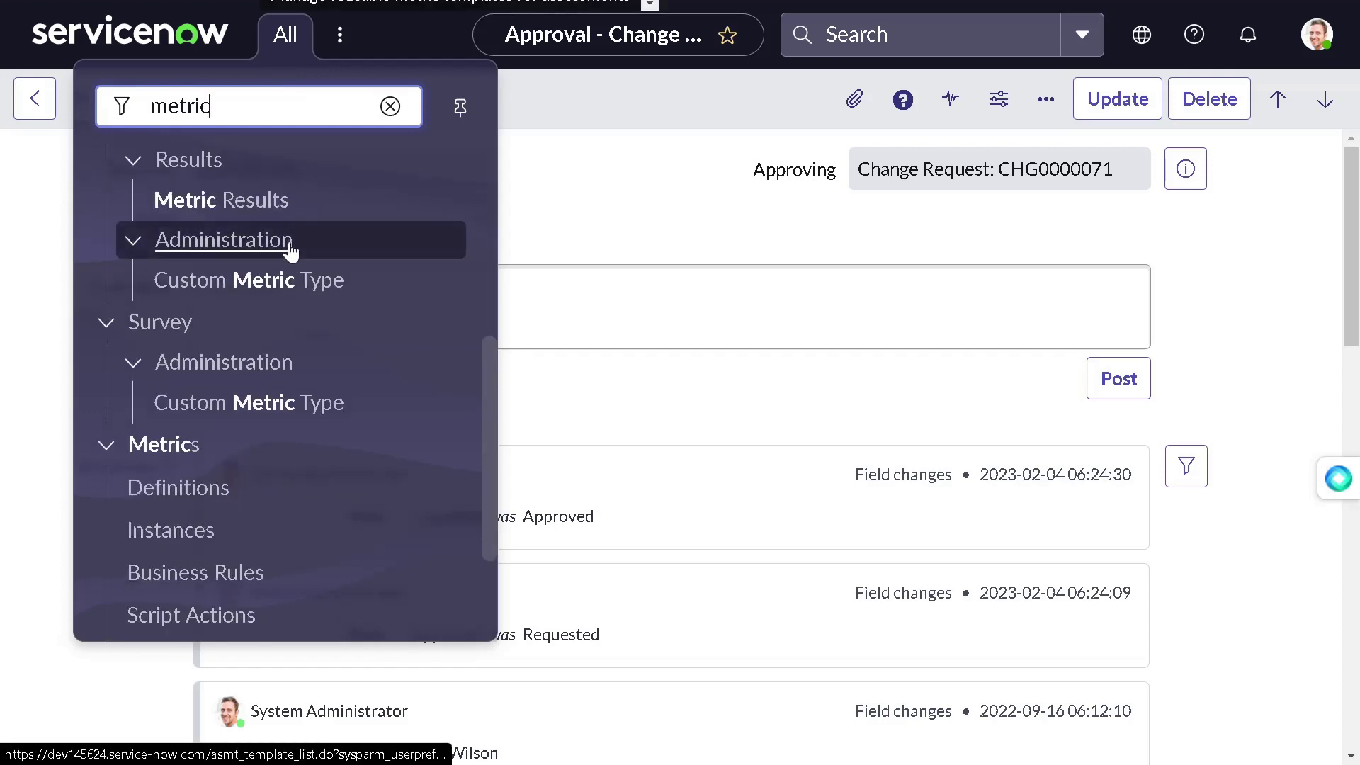
left_click(225, 548)
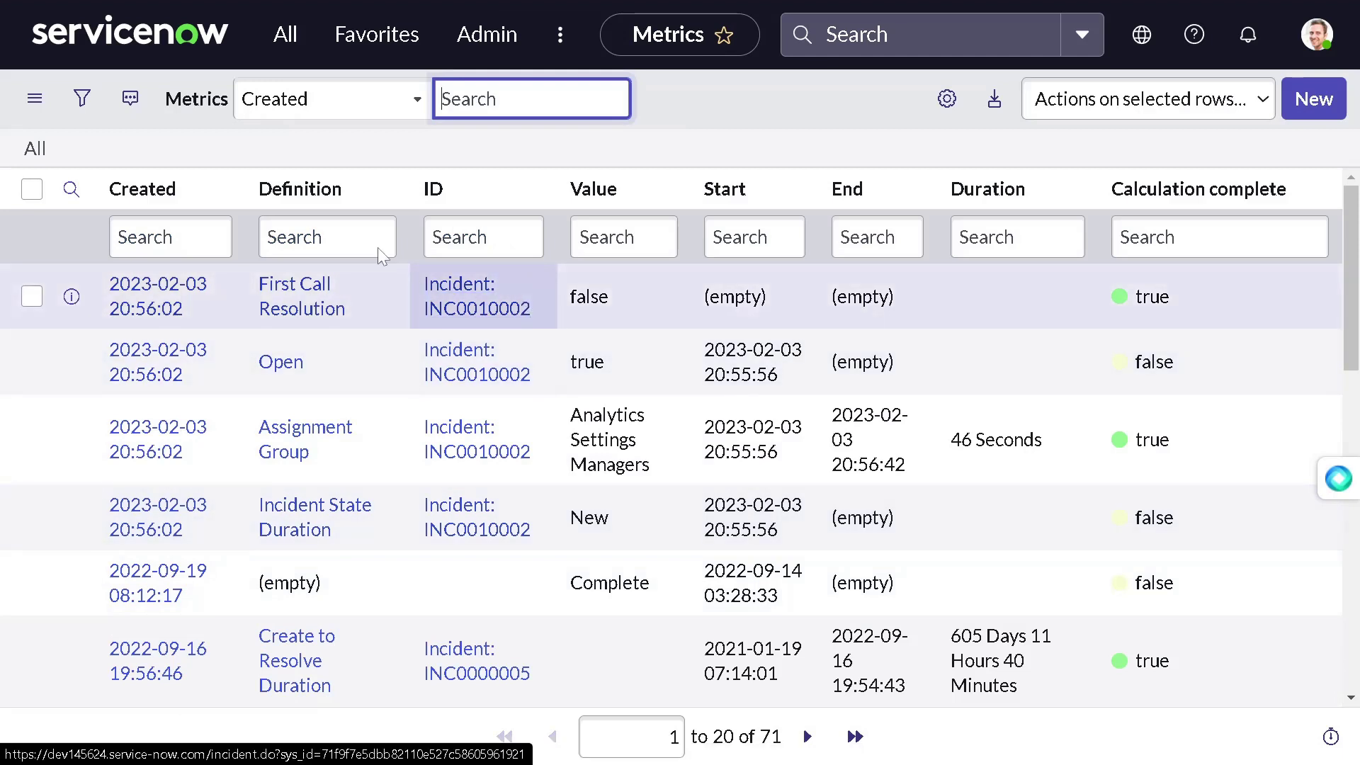
- Search the Definition column for 'Approval' to filter the instances list
left_click(327, 236)
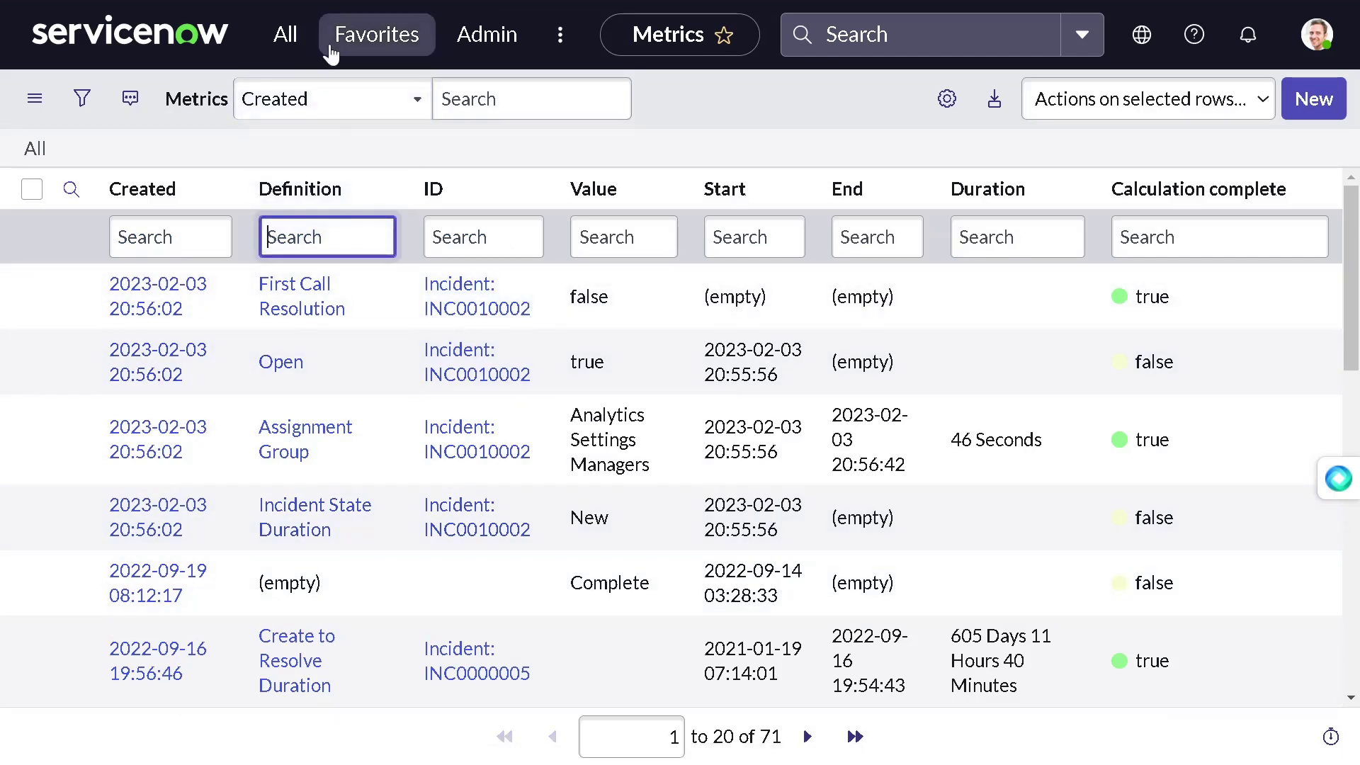
left_click(555, 41)
left_click(493, 92)
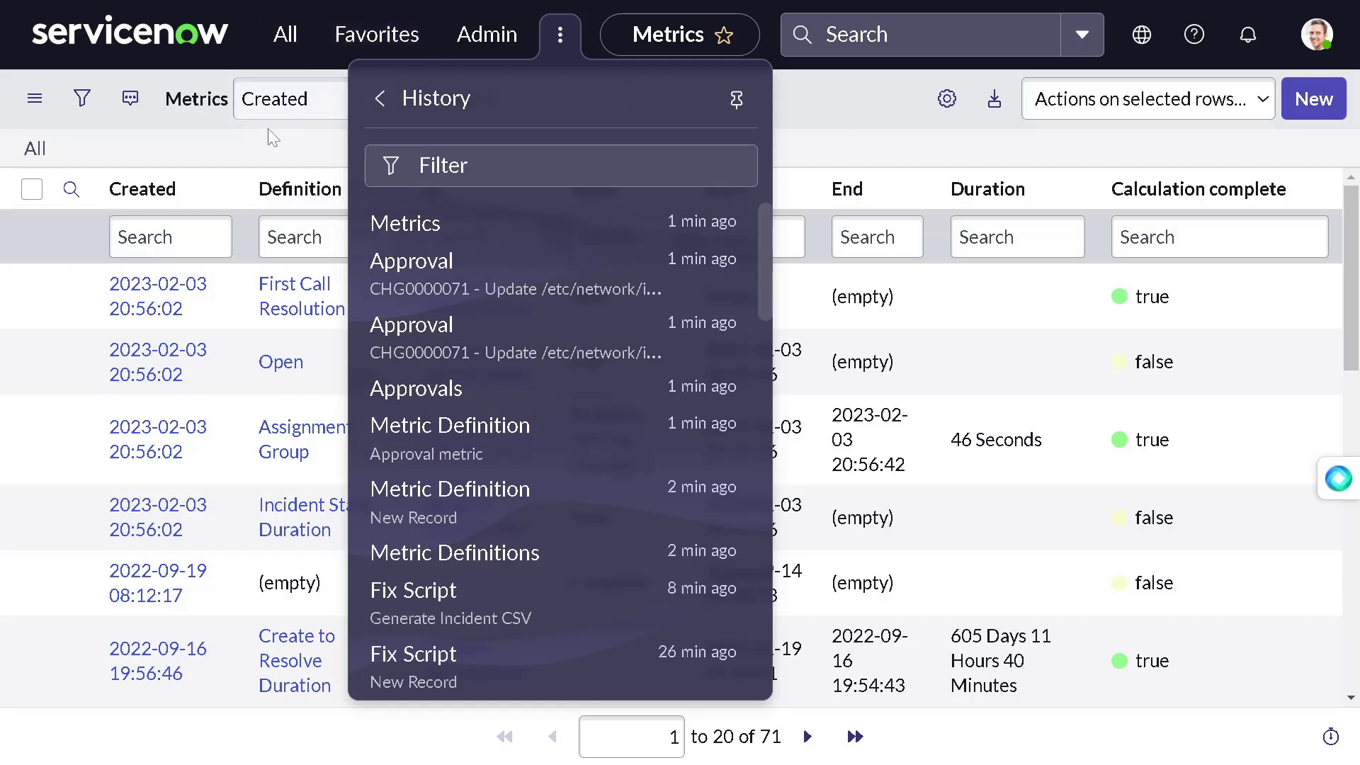
left_click(251, 142)
left_click(326, 236)
type("Approval")
key("Return")
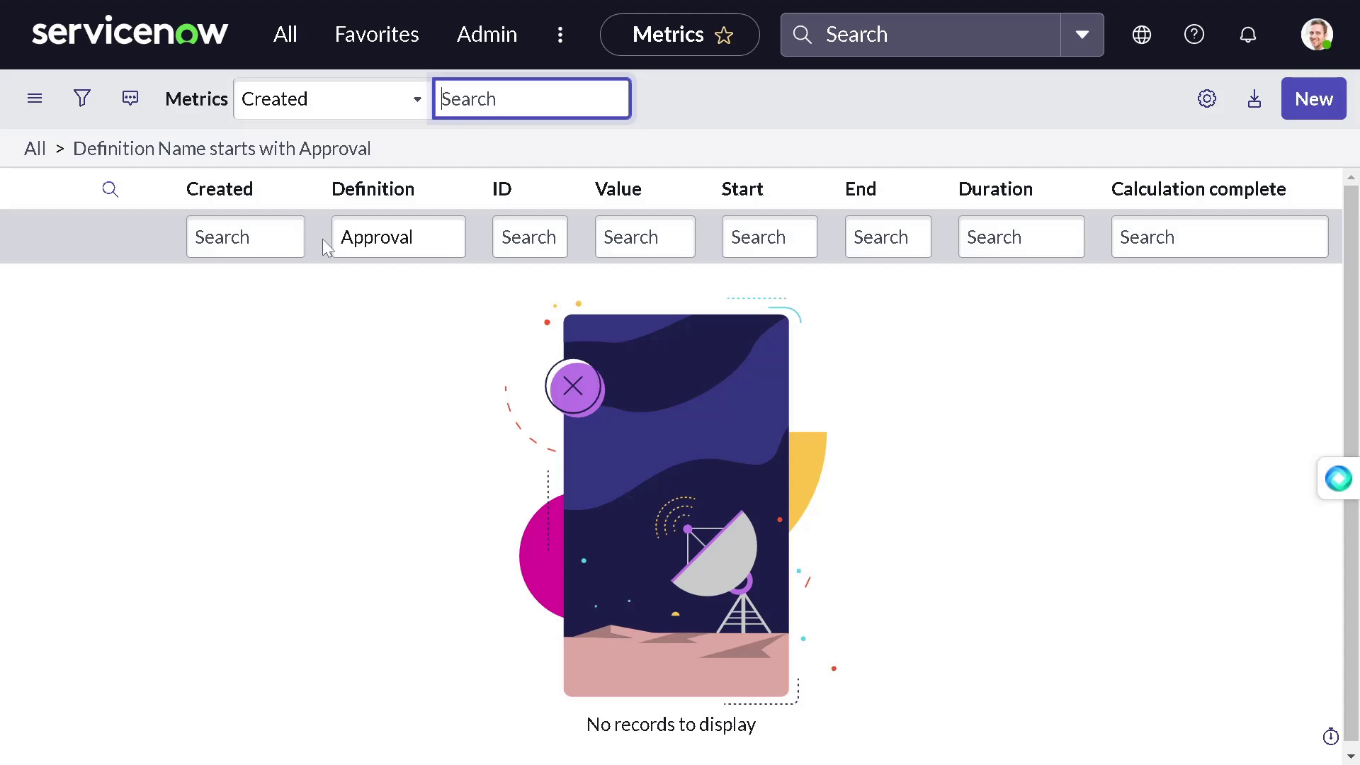
- Replace the navigator filter with 'business rule' and open System Definition > Business Rules
left_click(269, 48)
key("End")
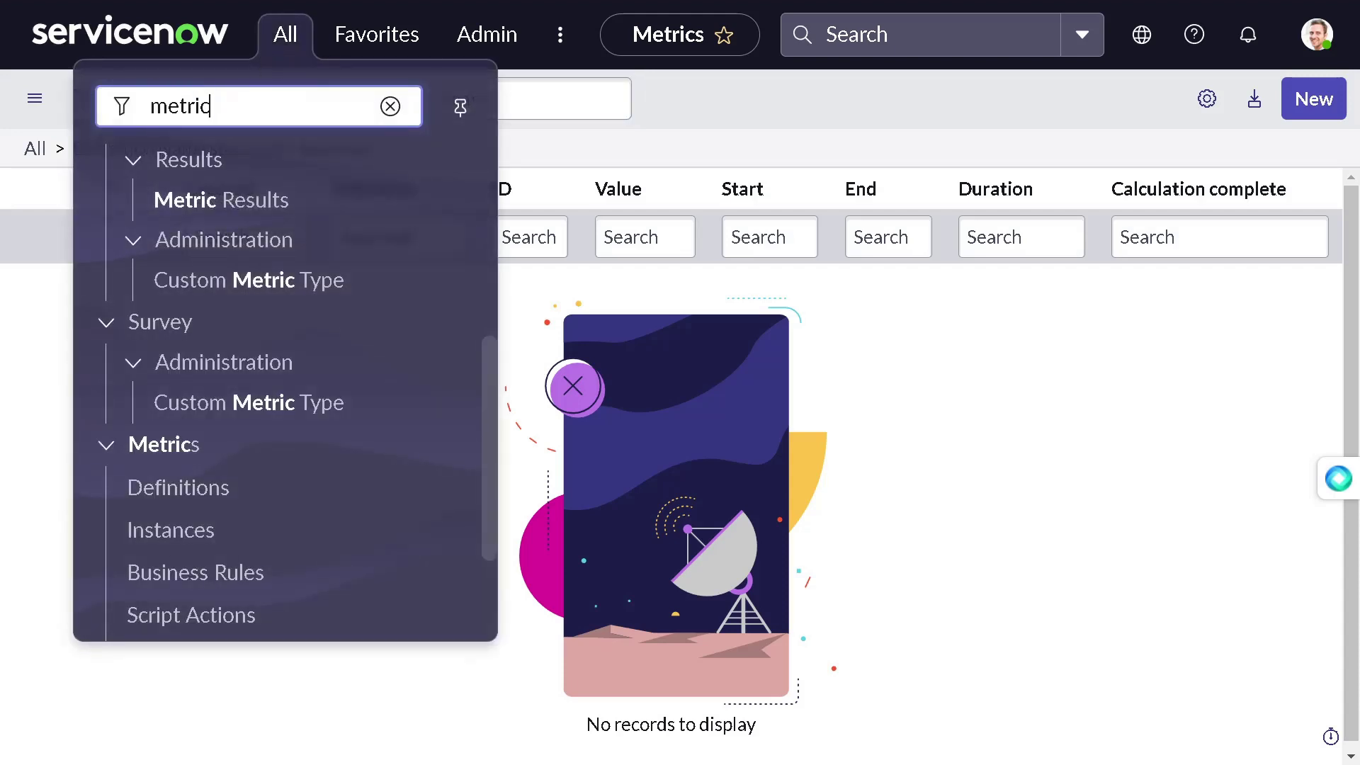
key("ctrl+a")
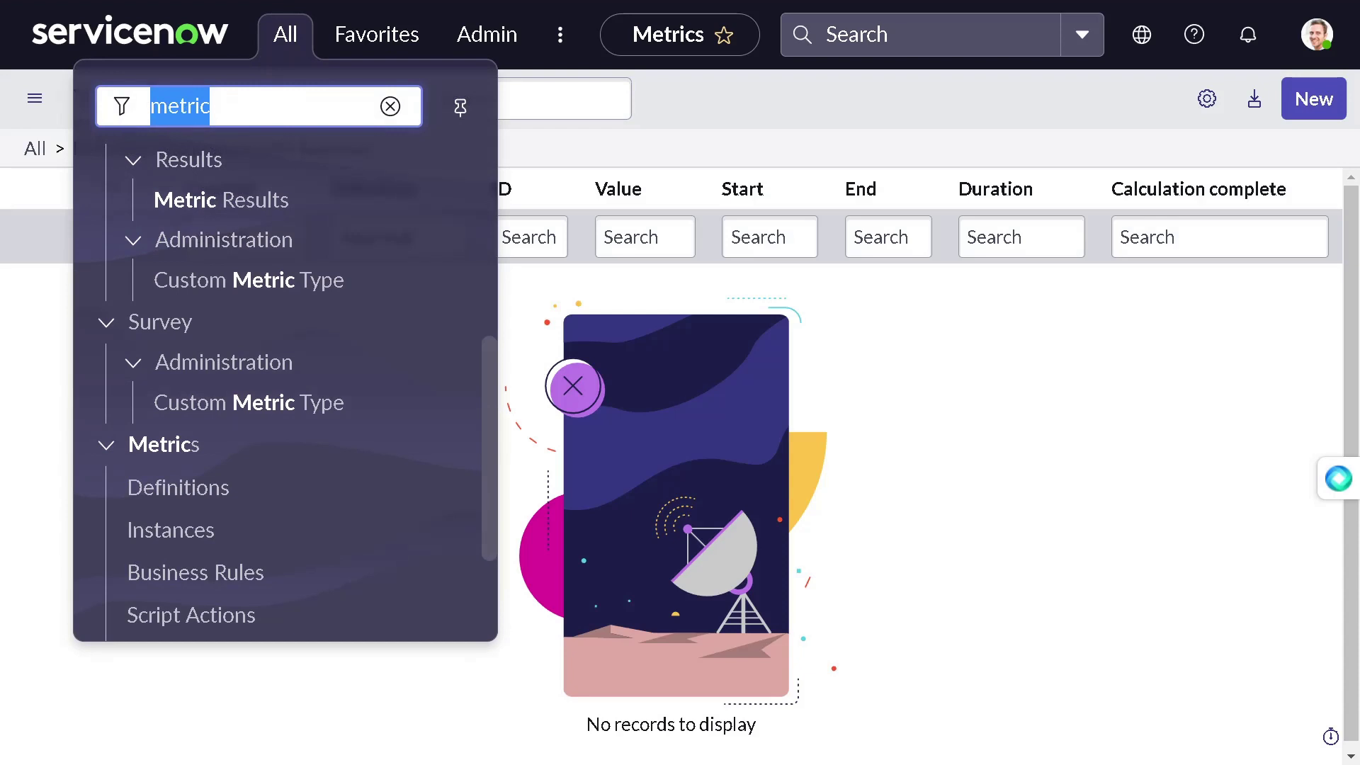
key("BackSpace")
type("b")
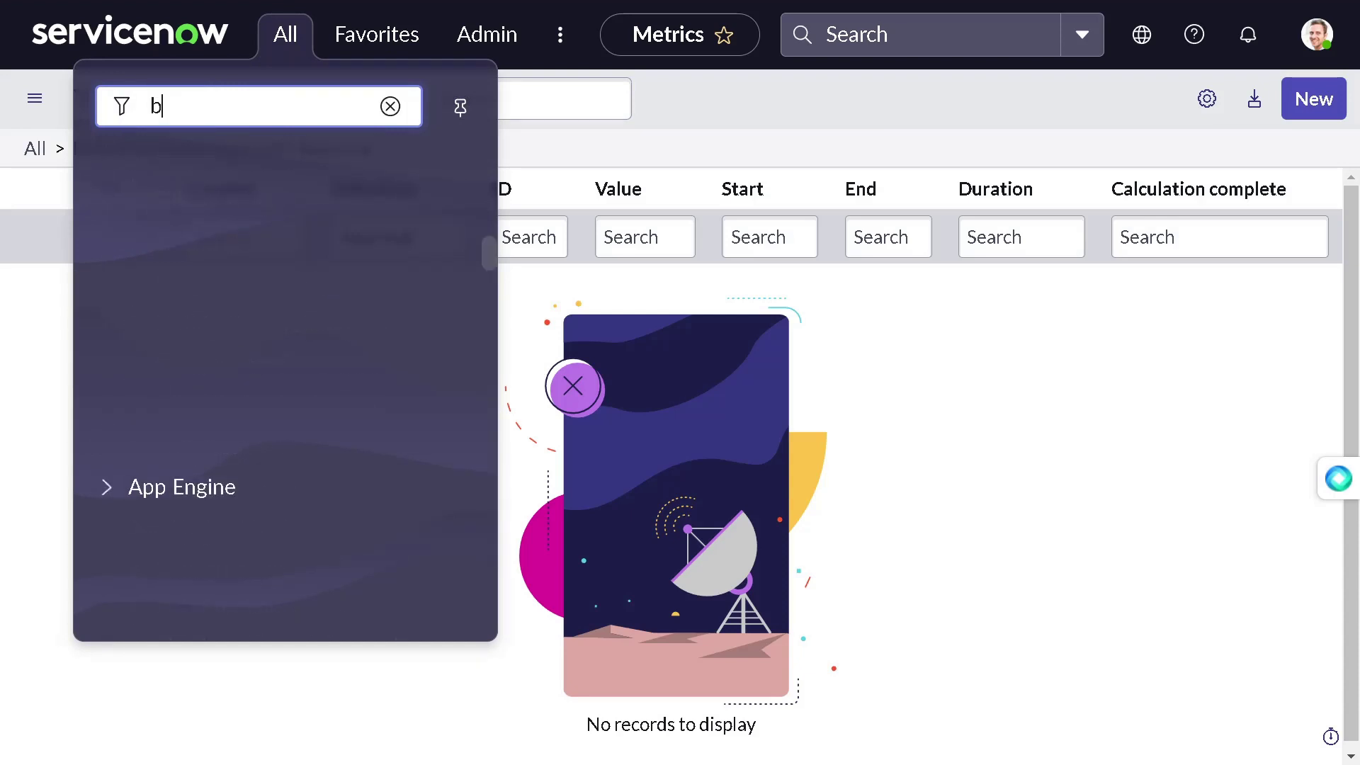
type("usiness")
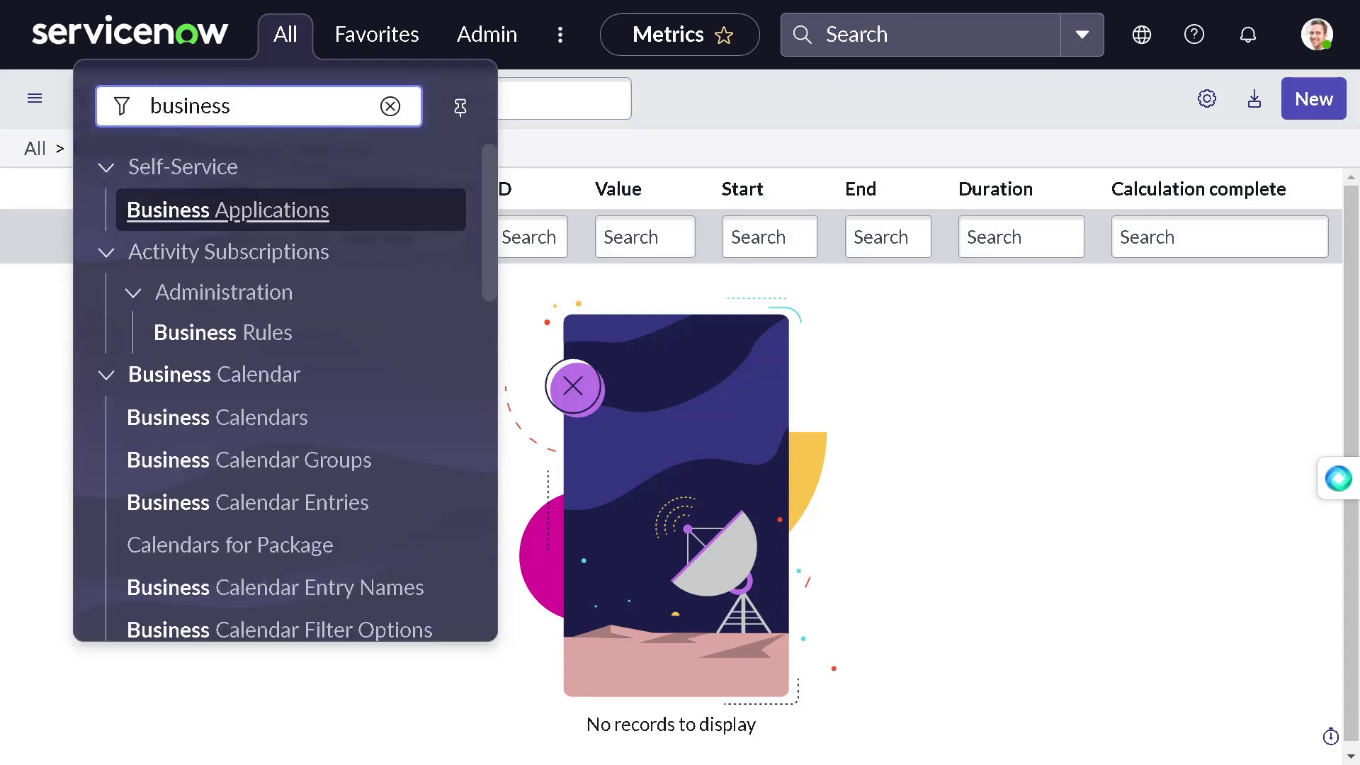
type(" rule")
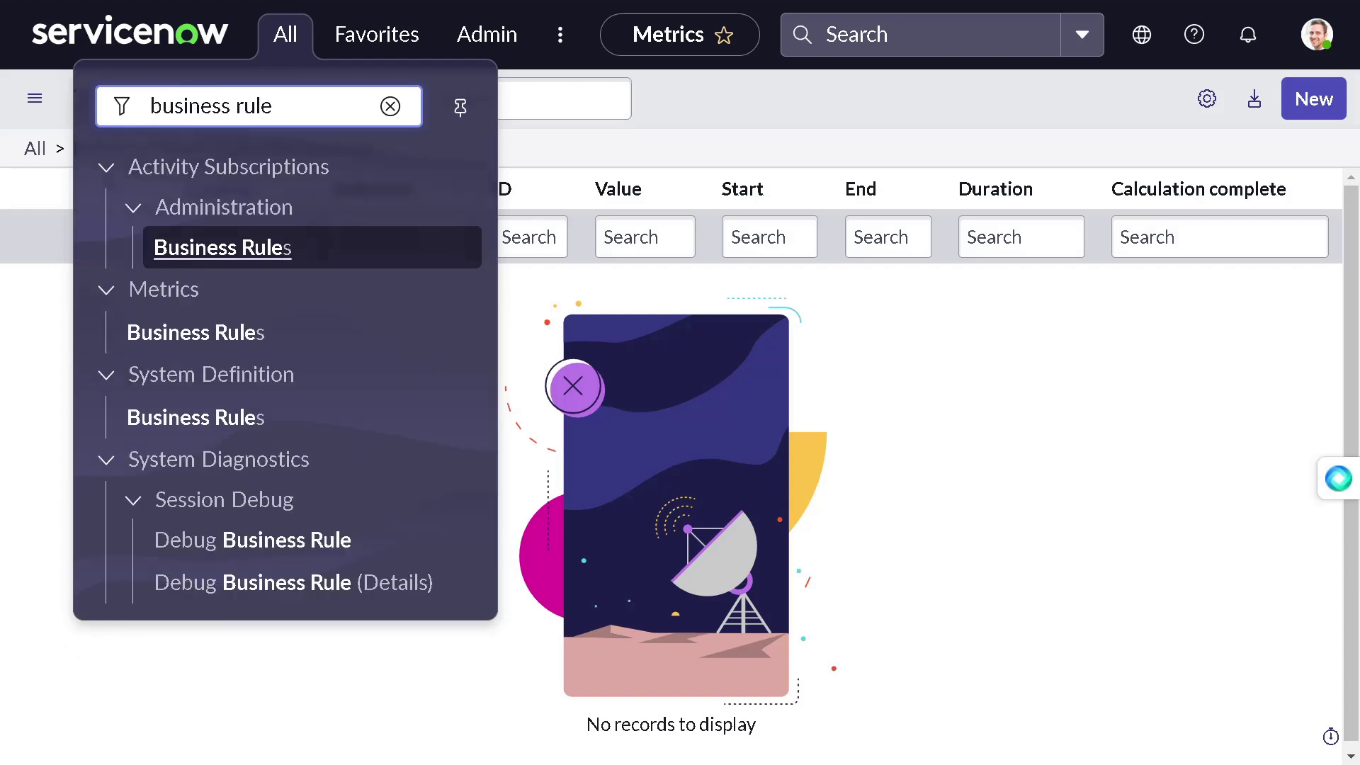
left_click(199, 422)
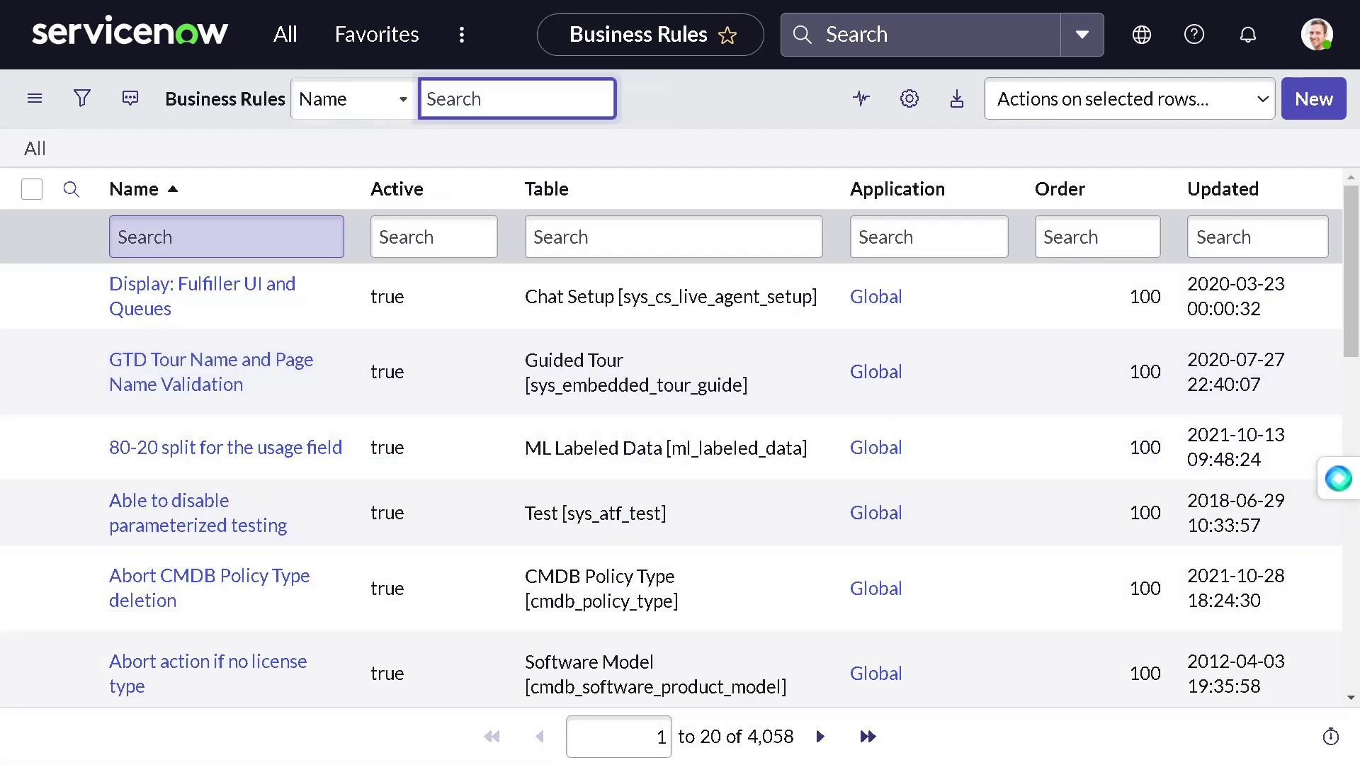
- Search rule names for 'metric' and open the metrics events rule
left_click(226, 237)
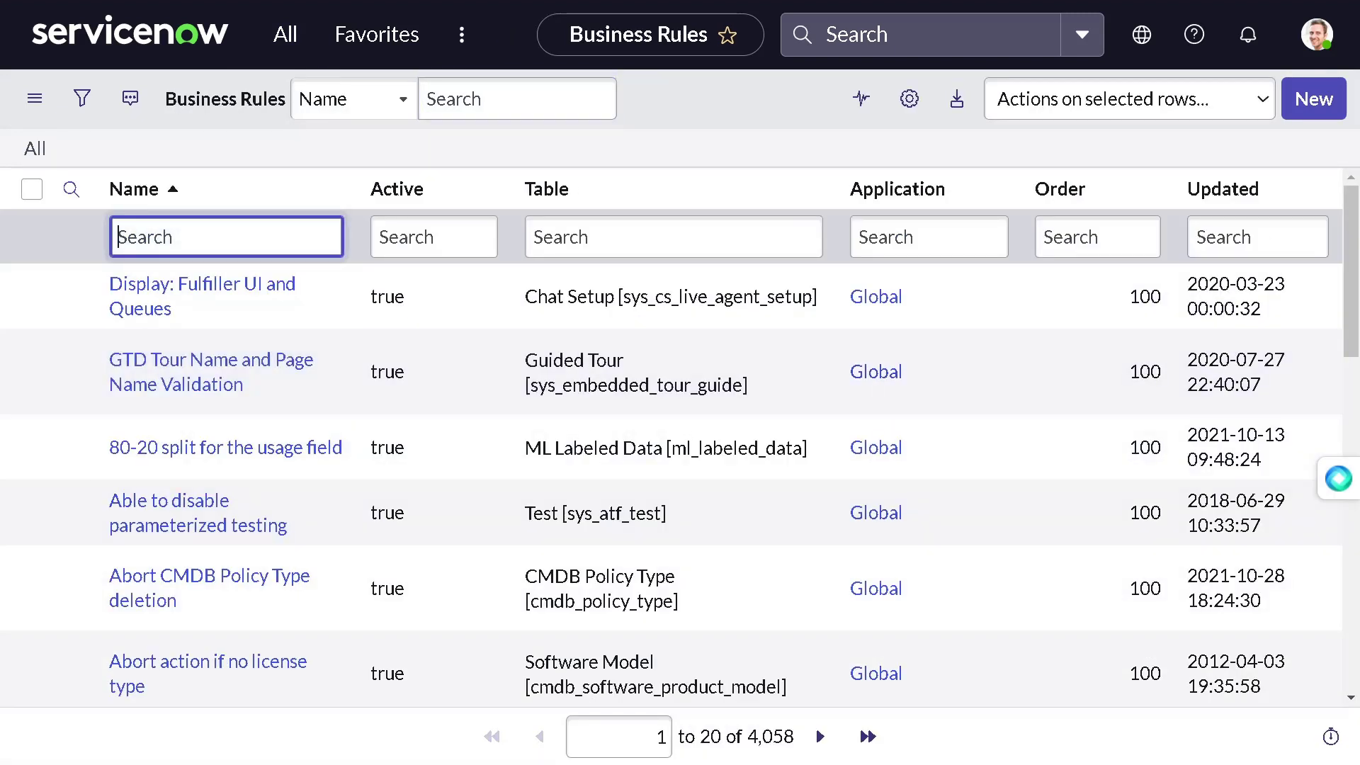
type("metric")
key("Return")
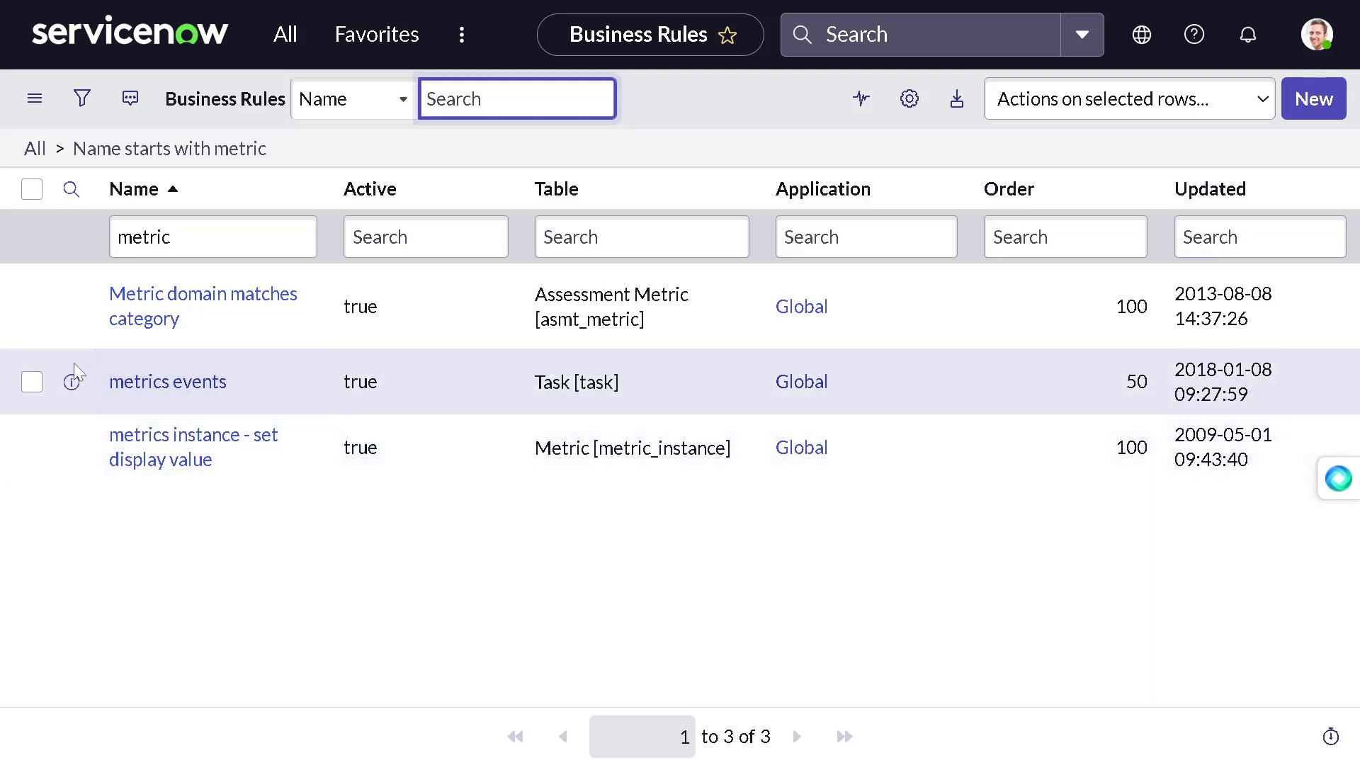
left_click(116, 386)
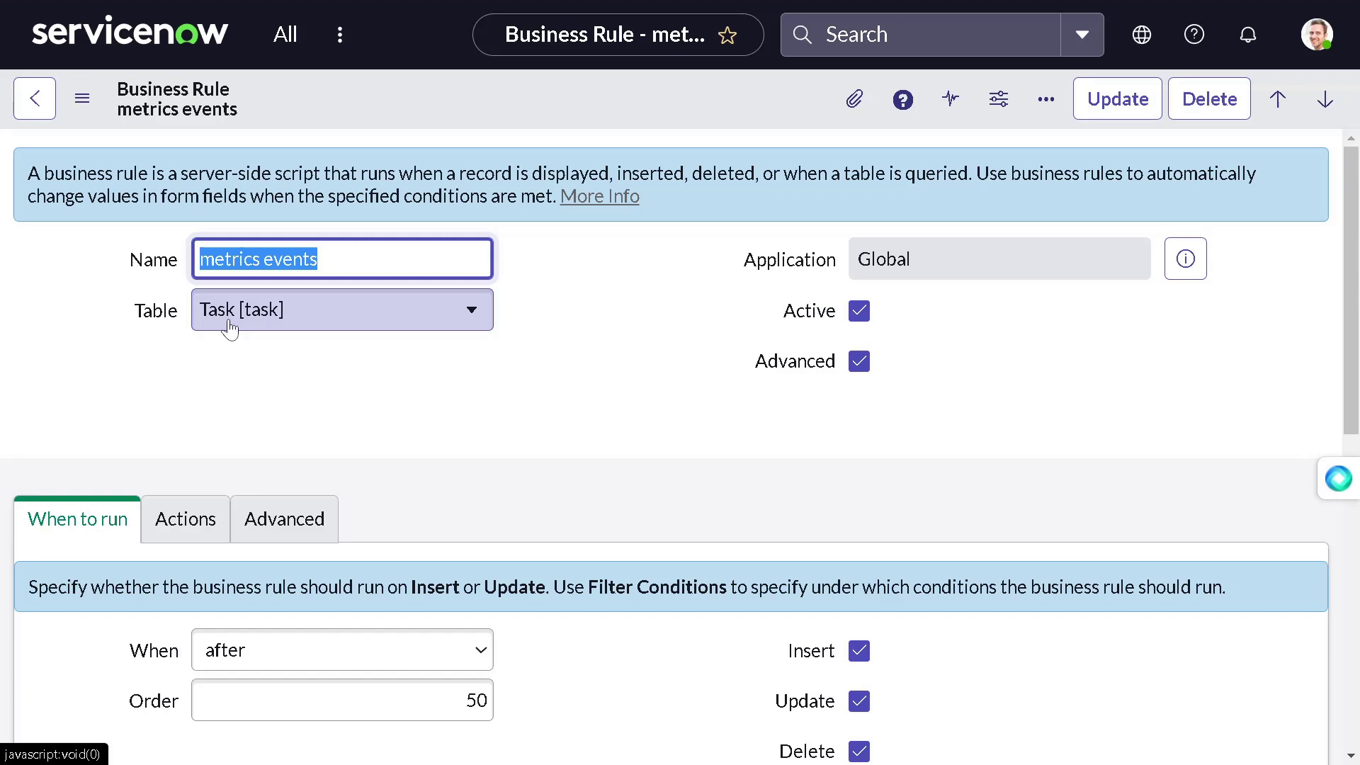
- Rename the rule to 'metrics events Approval'
key("Tab")
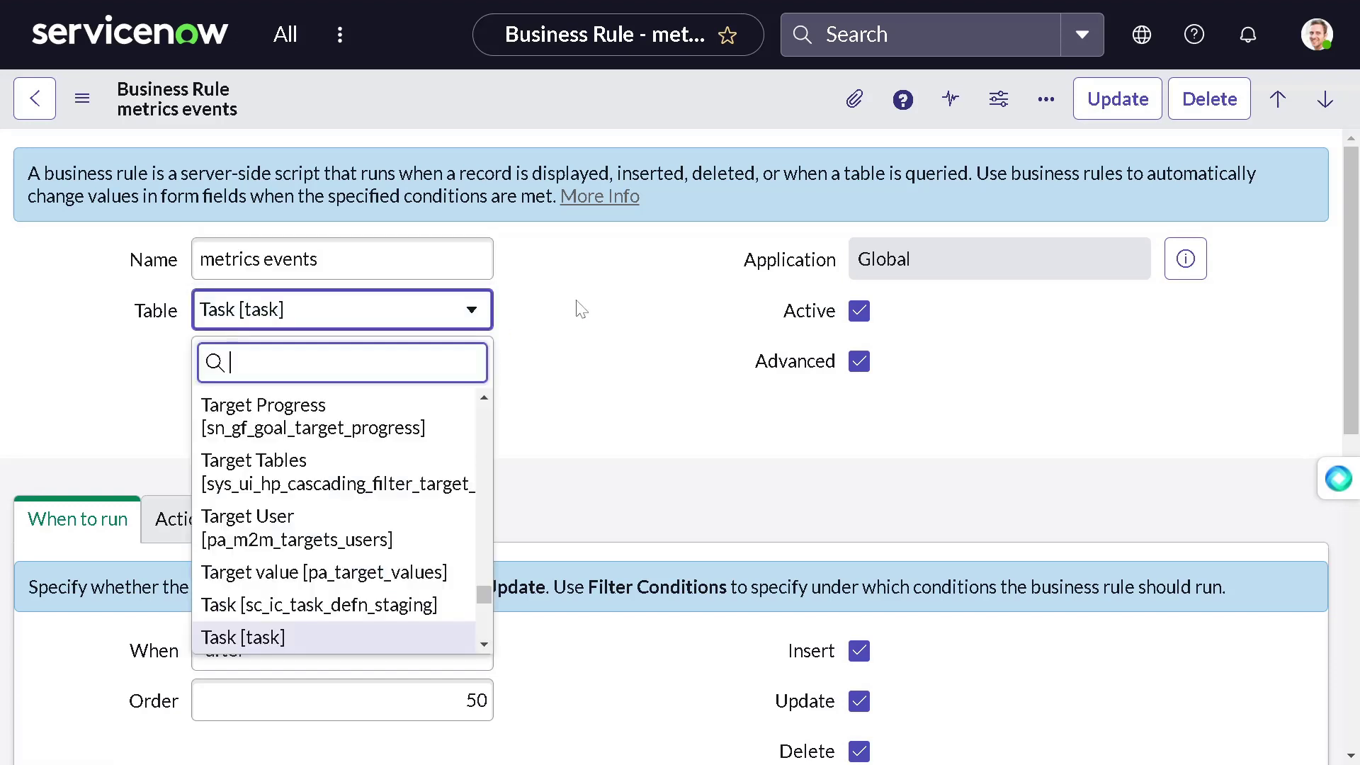
key("shift+Tab")
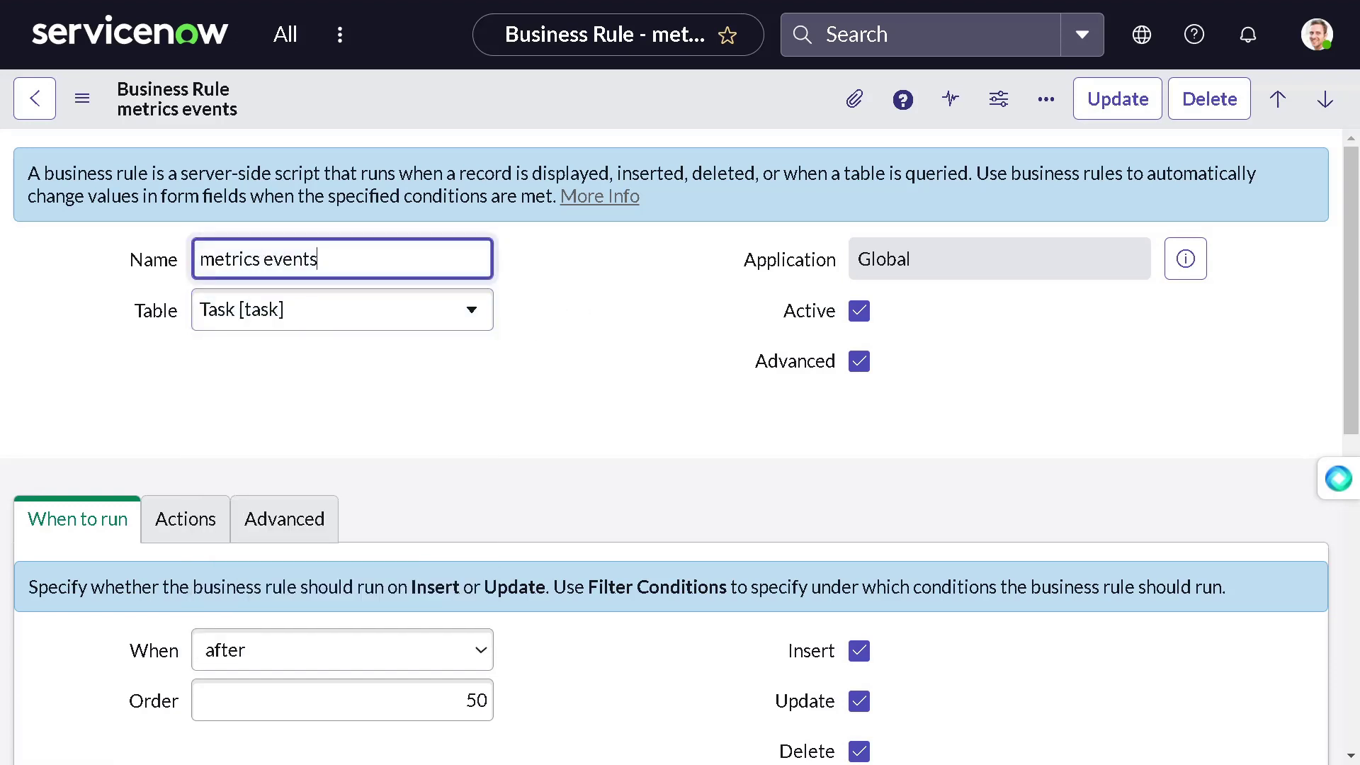
type("Approiva")
key("BackSpace")
key("BackSpace")
key("BackSpace")
type("val")
- Set the rule's Table to Approval [sysapproval_approver]
left_click(388, 317)
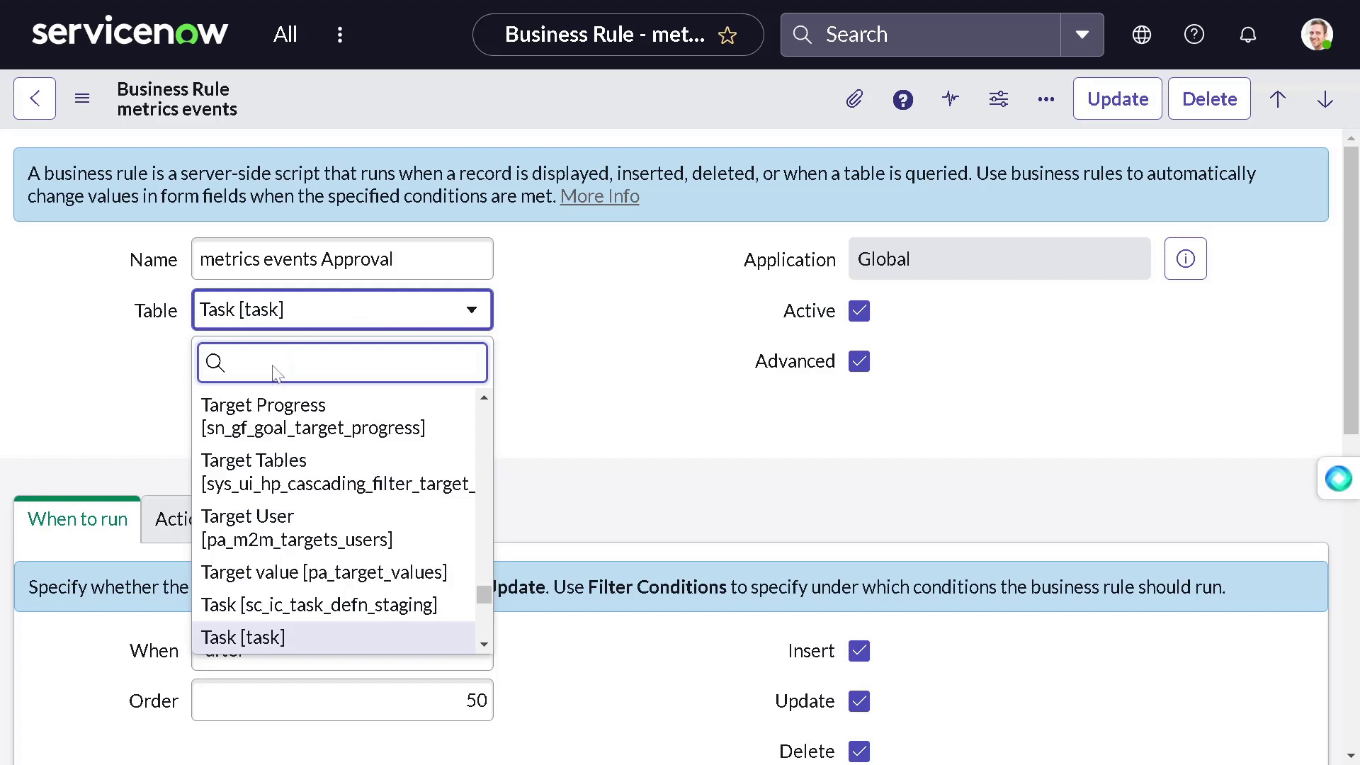
type("app")
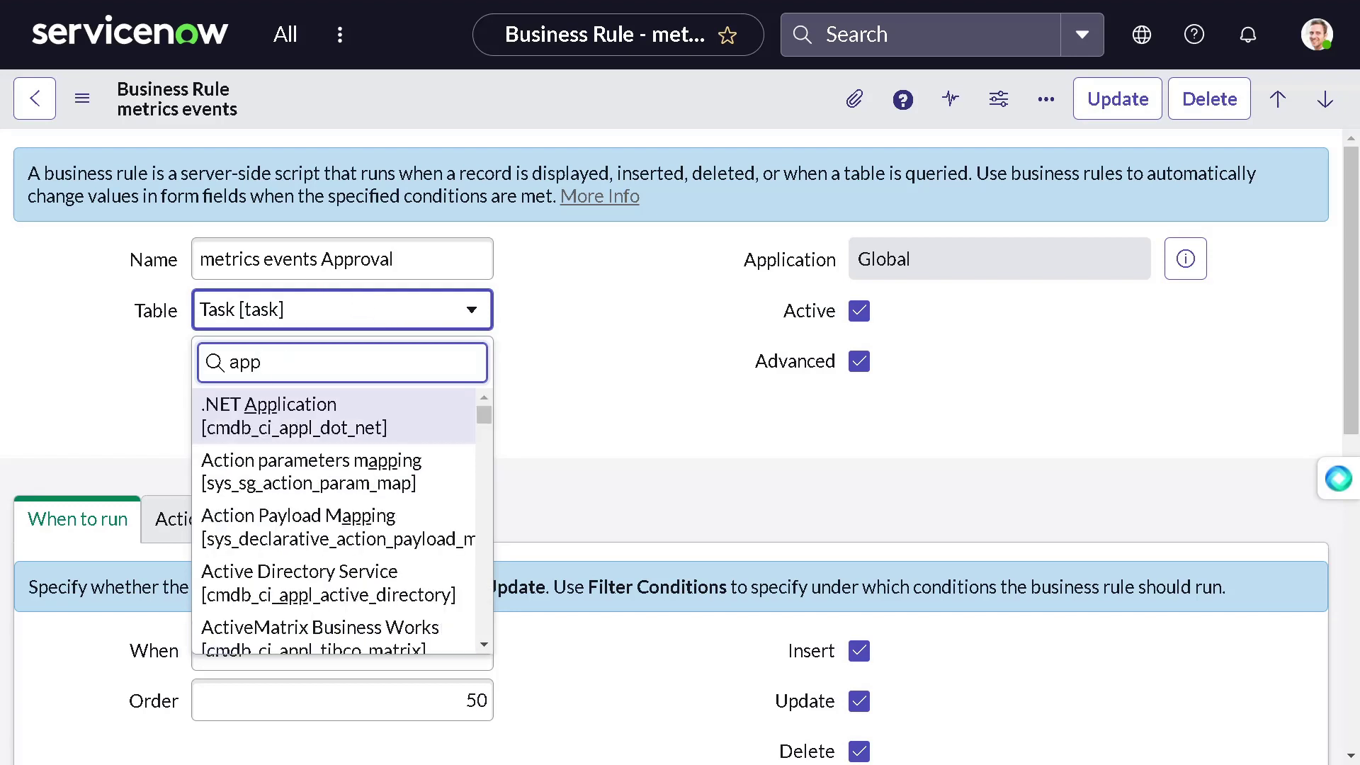
type("roval")
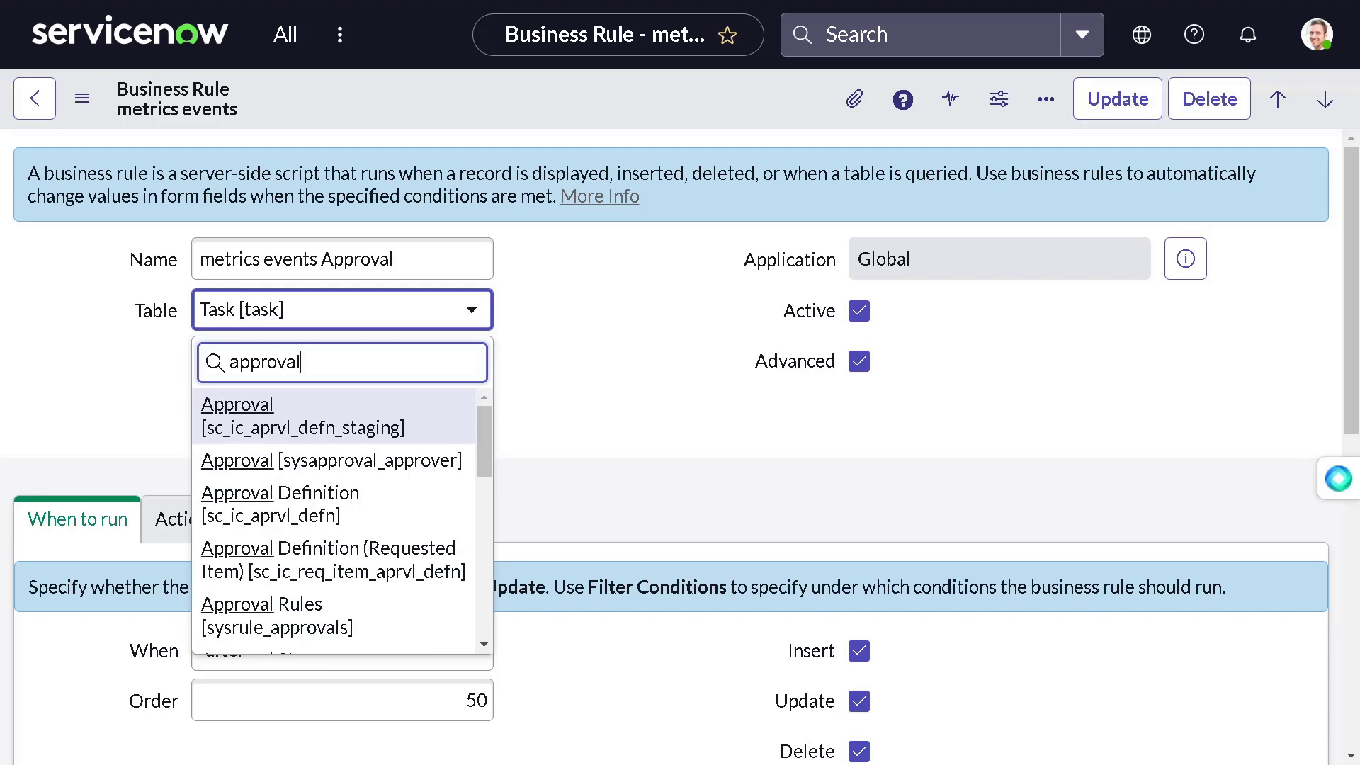
left_click(303, 459)
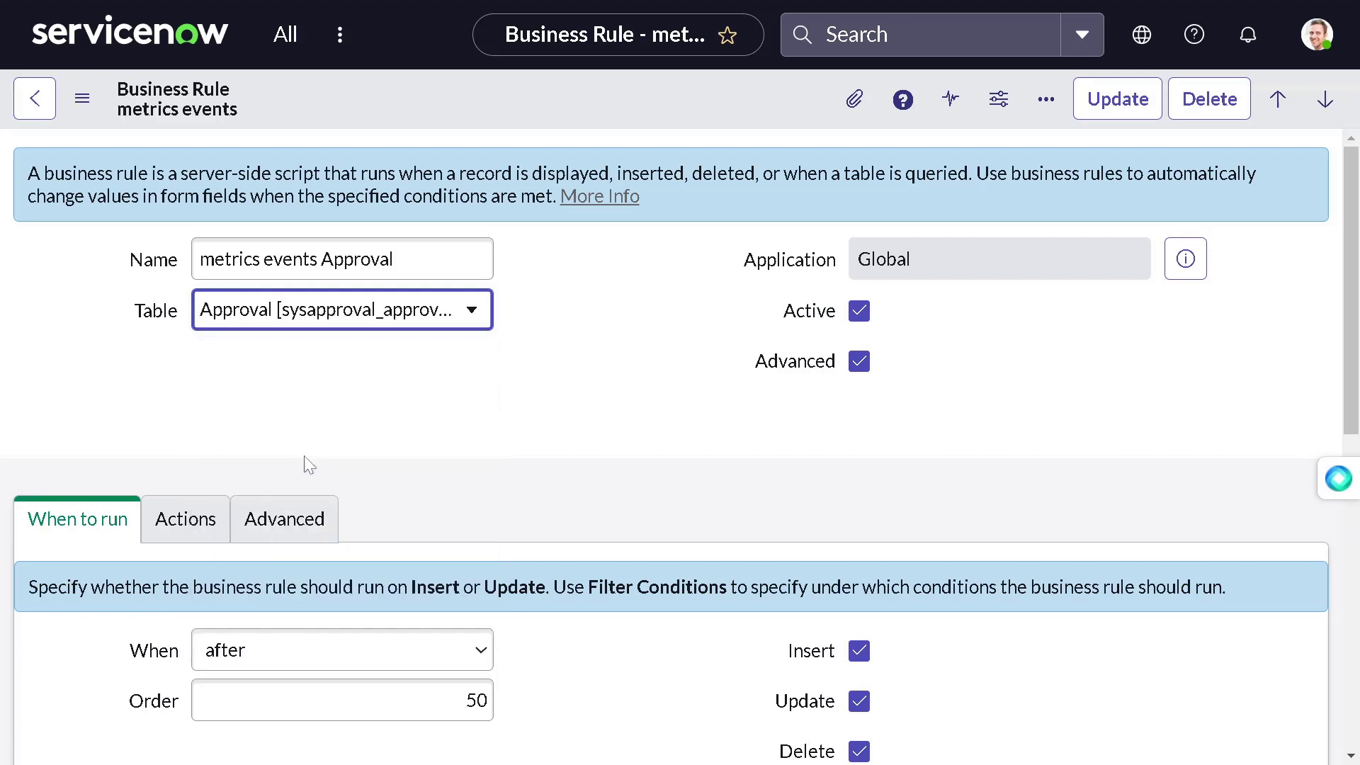
- Use Insert and Stay to save 'metrics events Approval' as a new rule
right_click(534, 87)
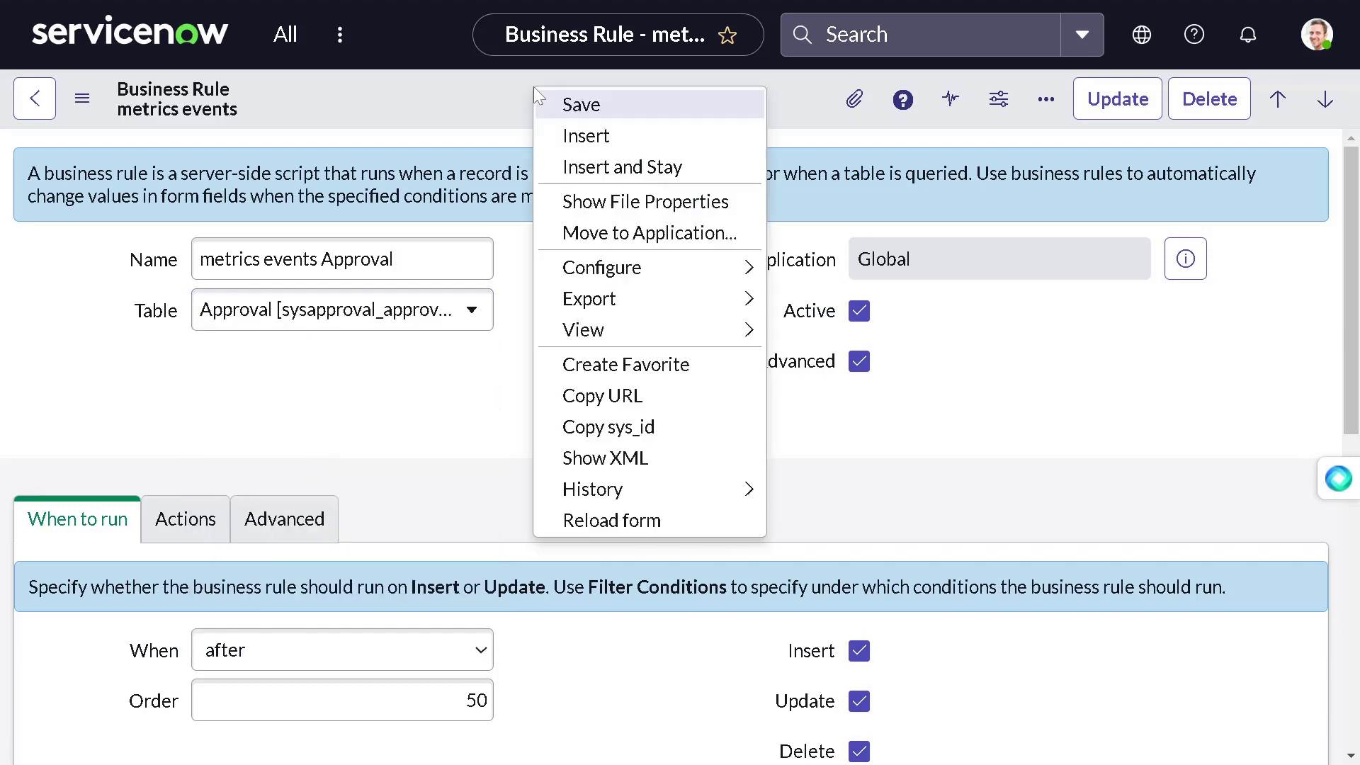
left_click(585, 167)
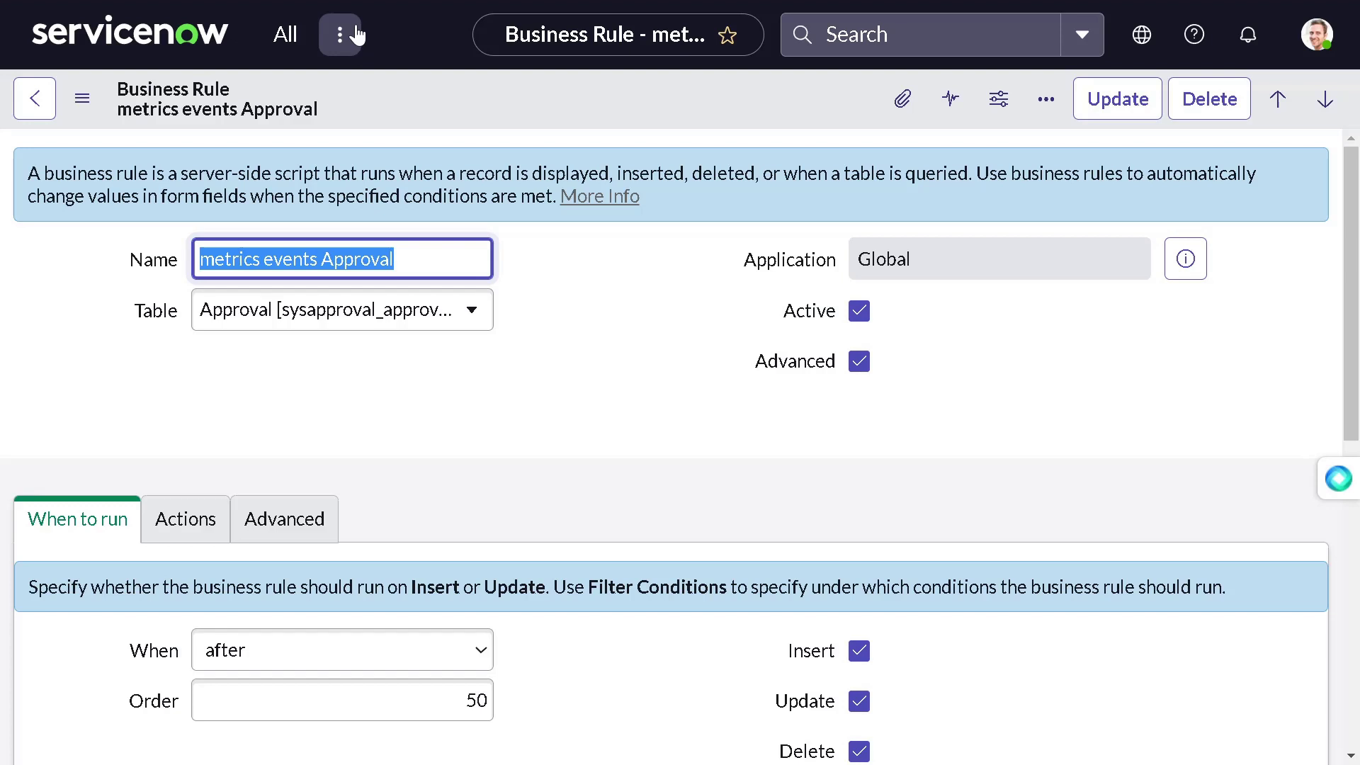
- Return to the Business Rules list through the recently visited pages
left_click(347, 34)
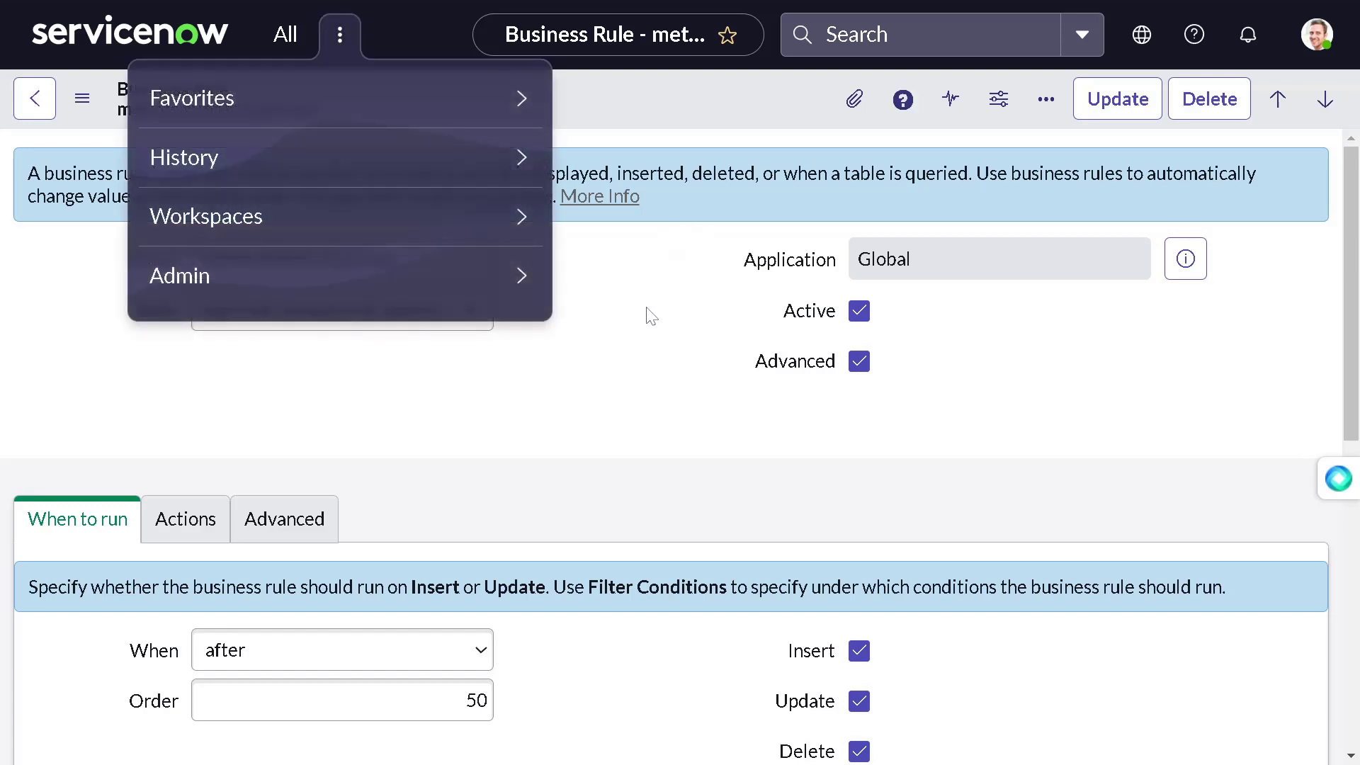
left_click(629, 304)
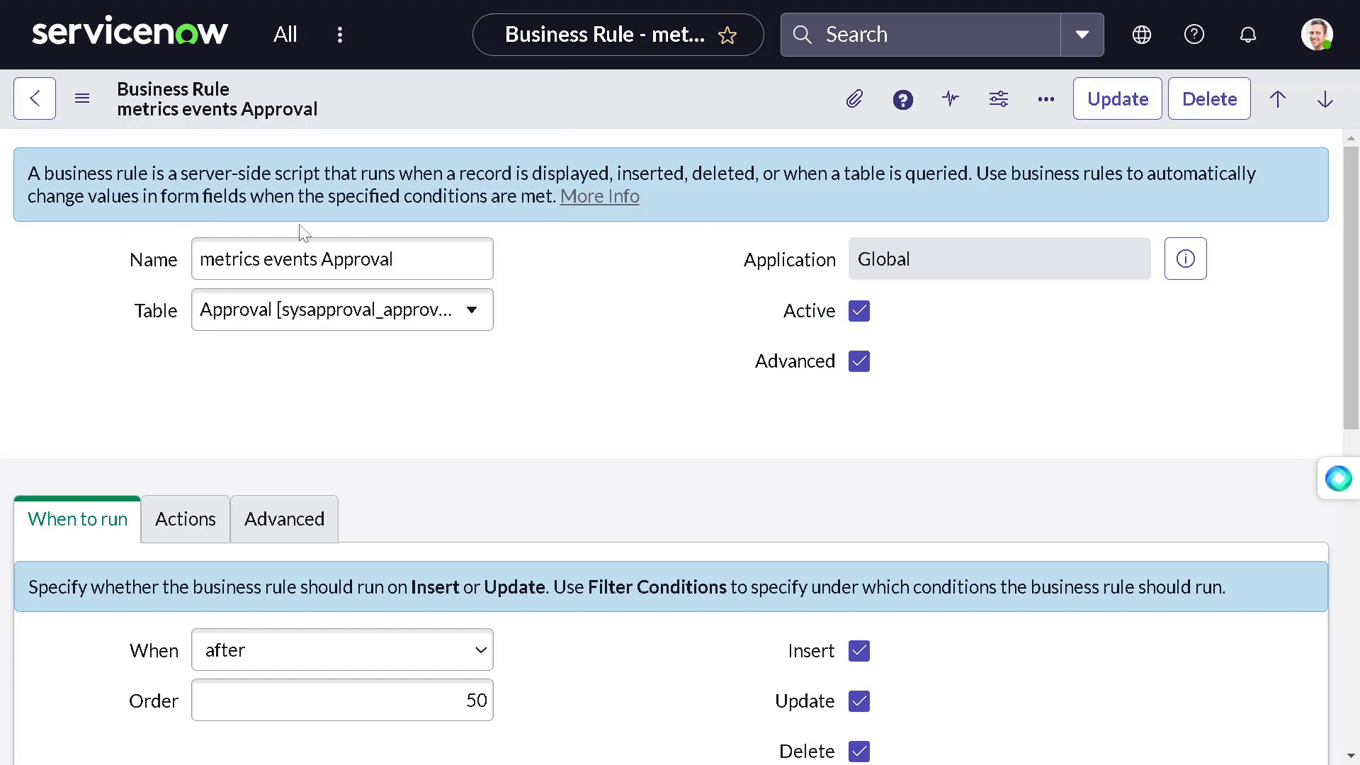
left_click(318, 263)
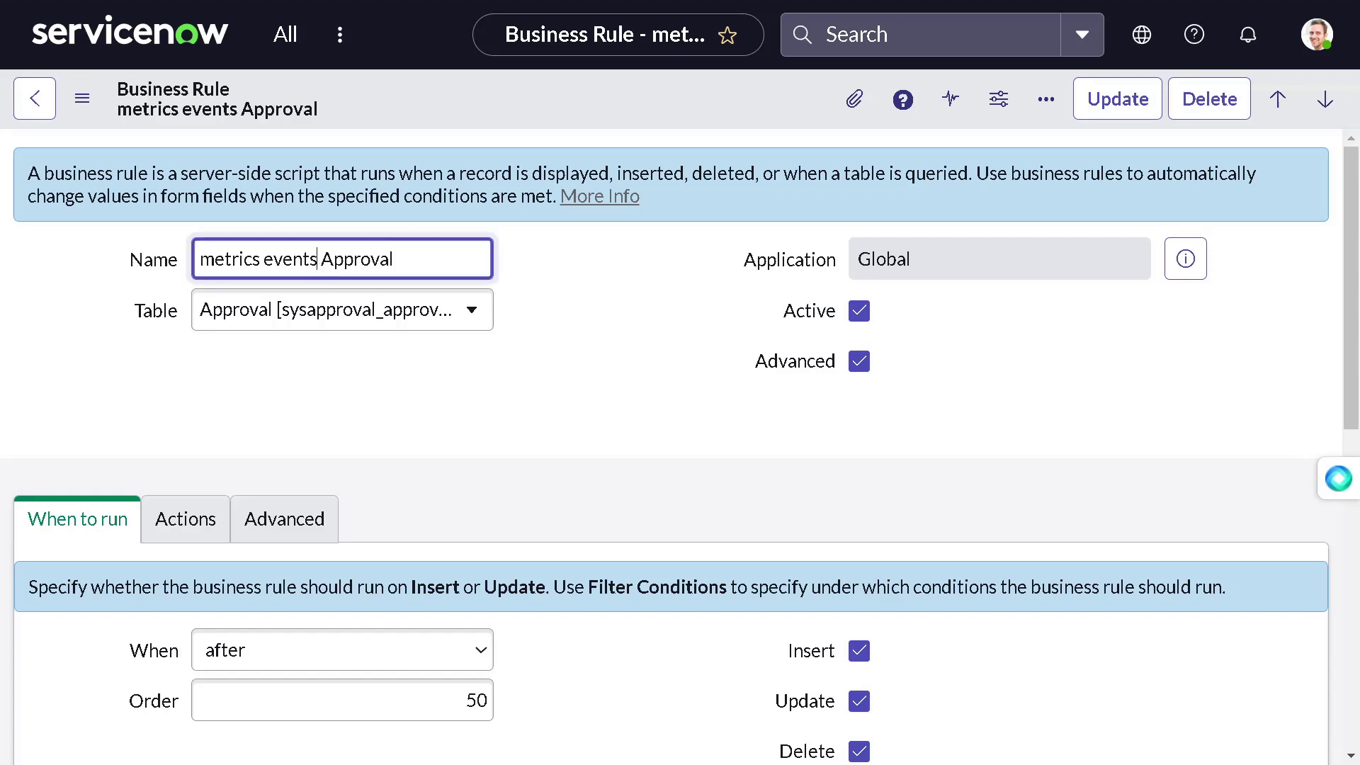
key("ctrl+shift+Left")
key("ctrl+shift+Left")
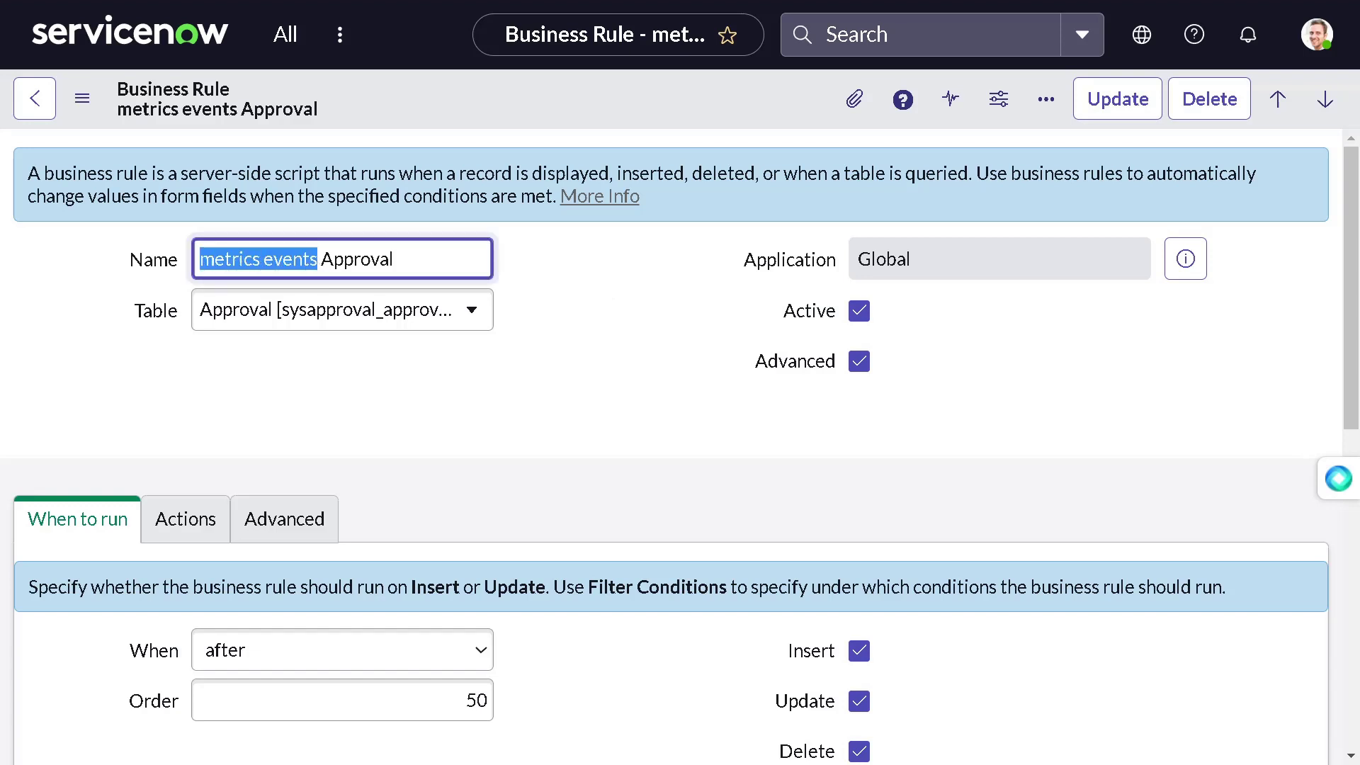
left_click(349, 44)
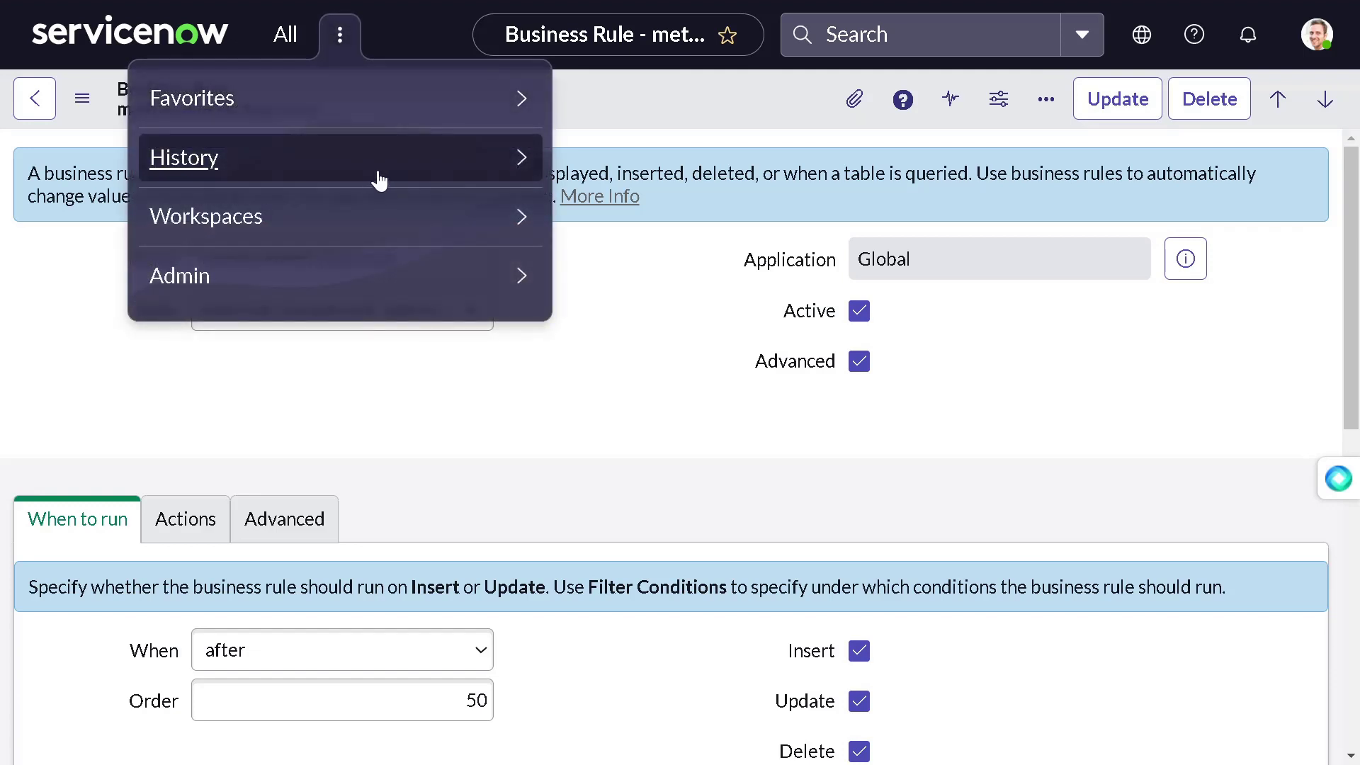
left_click(289, 51)
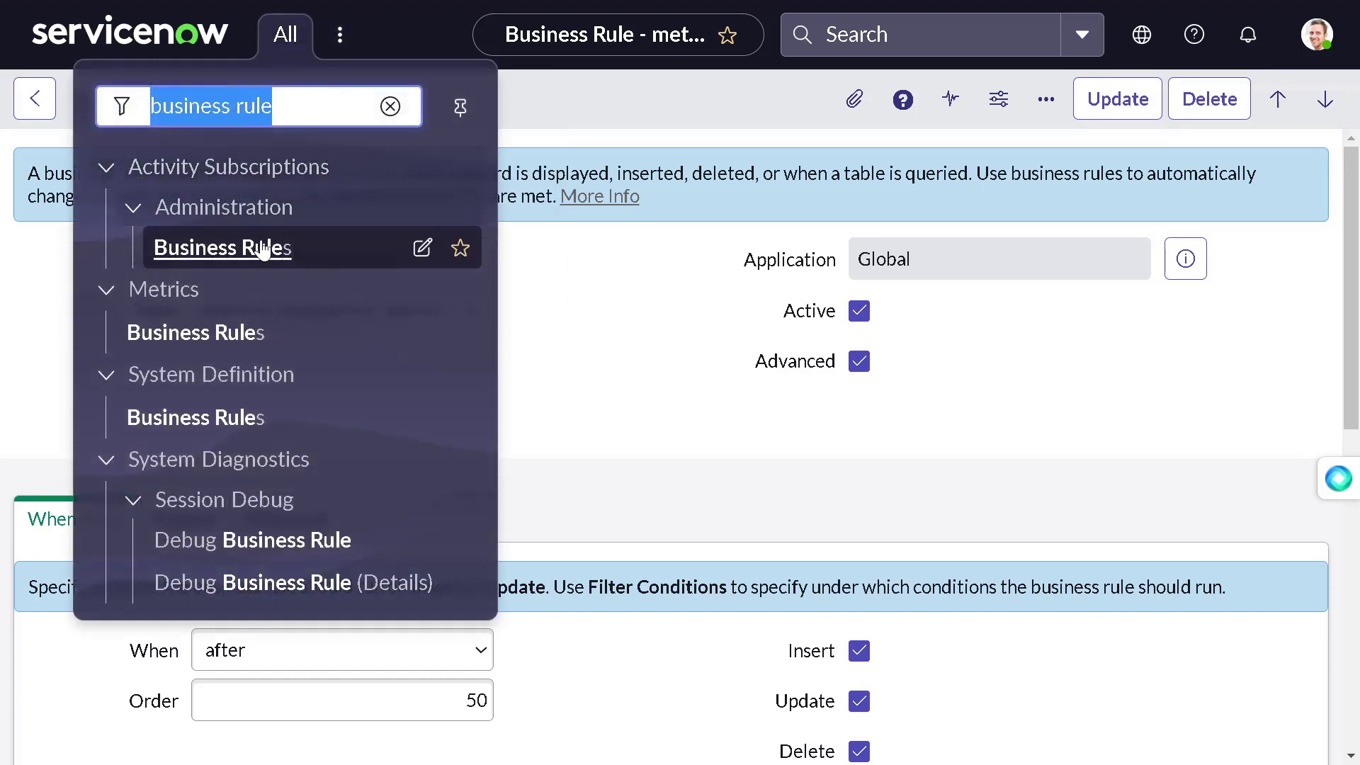
left_click(333, 53)
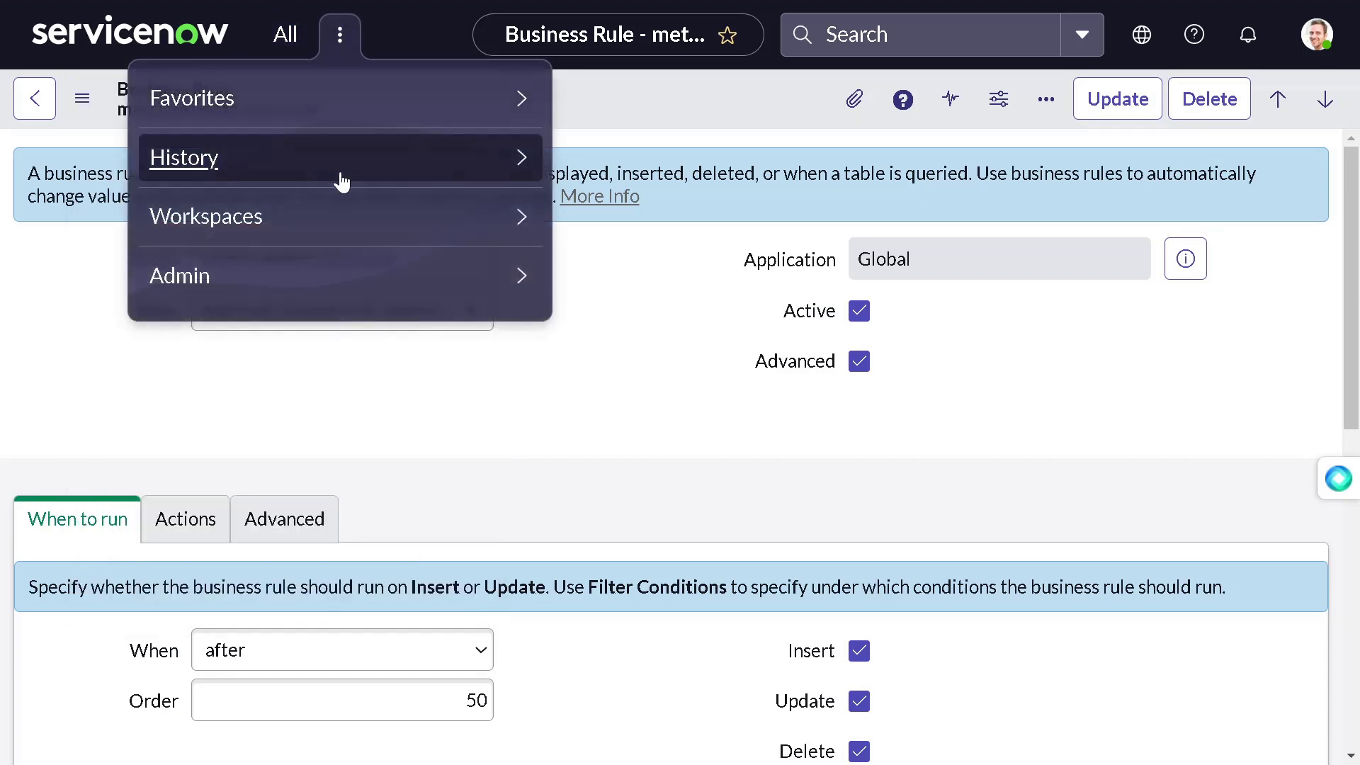
left_click(337, 173)
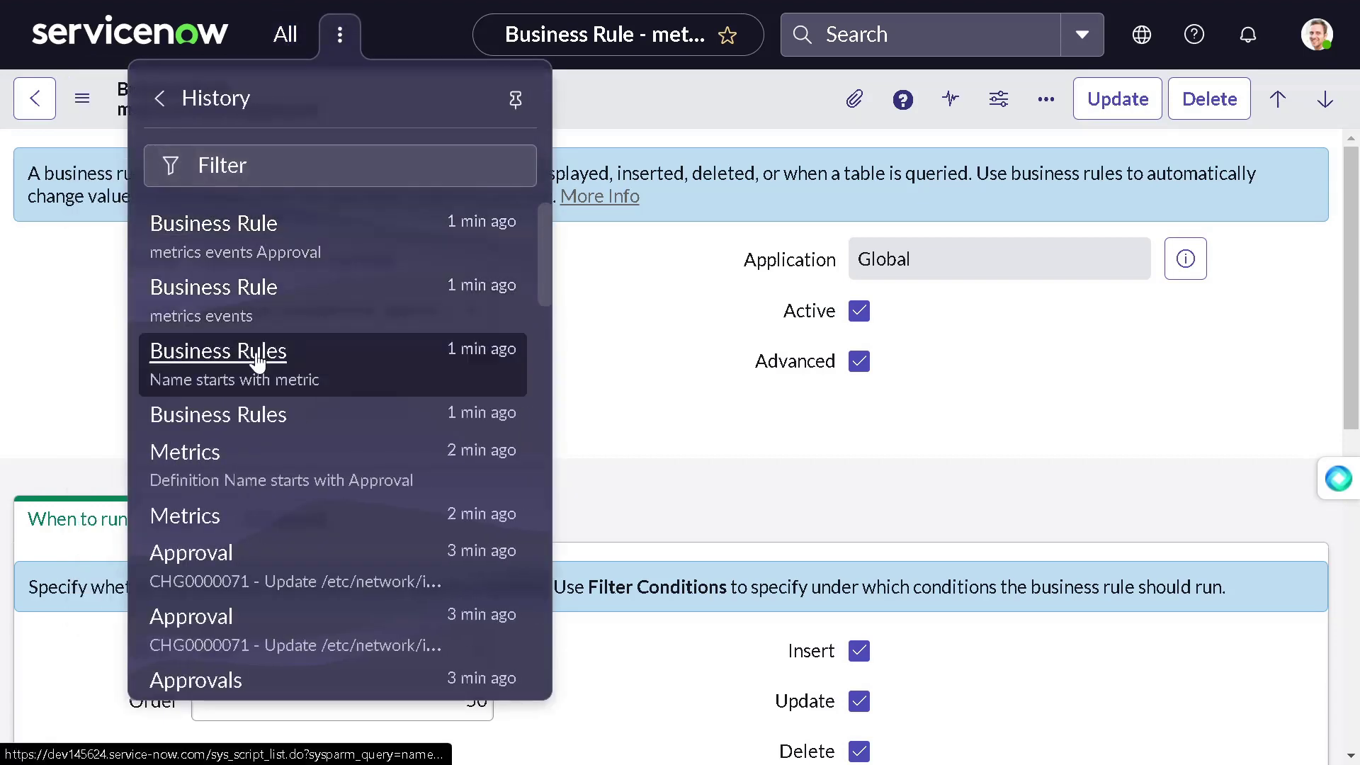
left_click(254, 413)
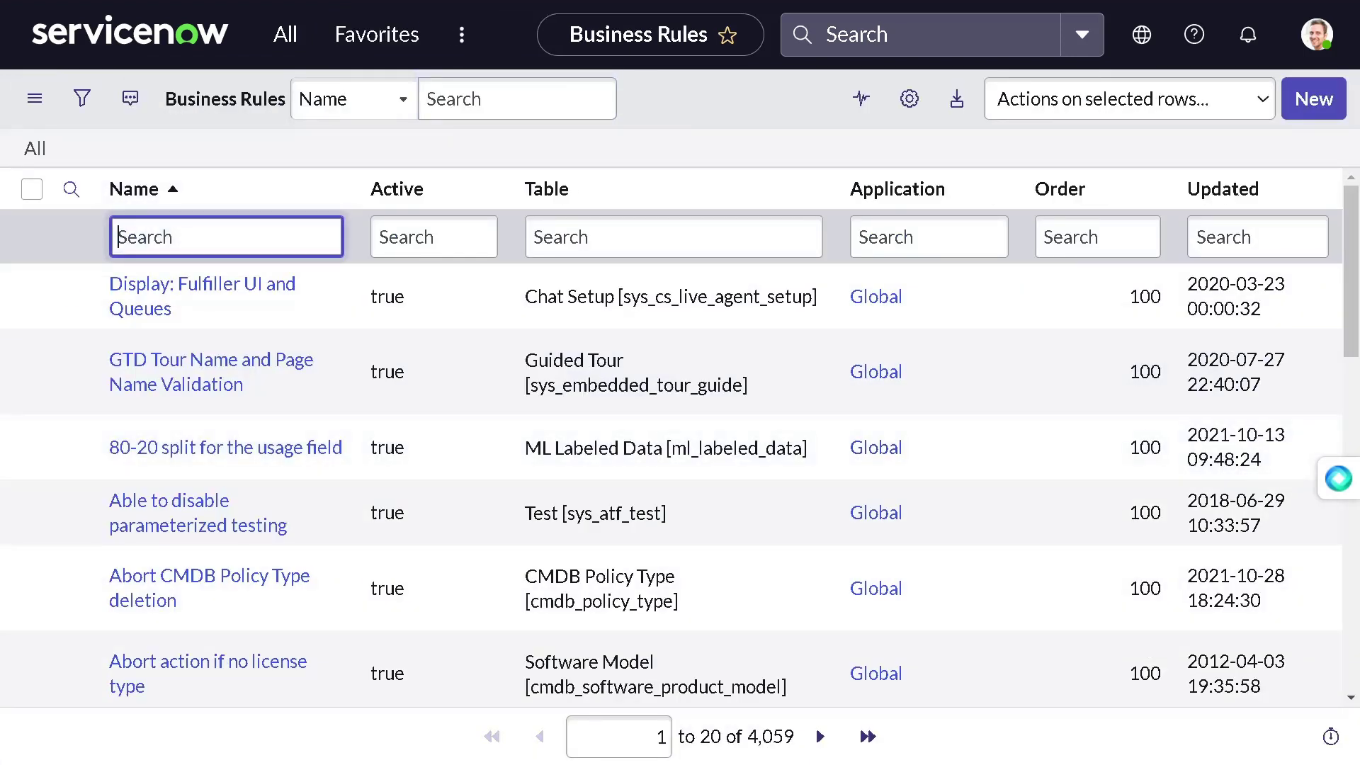
- Filter rule names by 'metrics events' and open the 'metrics events Approval' rule
type("metrics events")
key("Return")
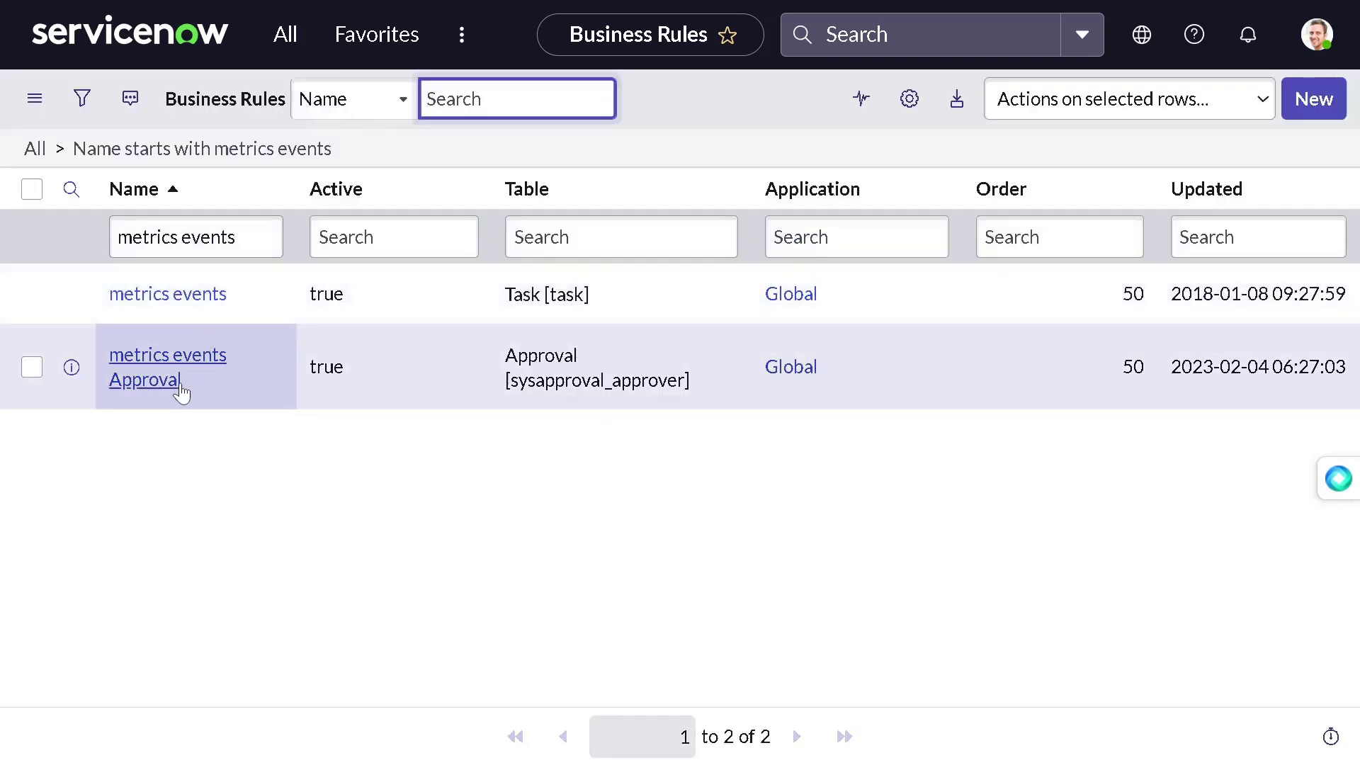
left_click_drag(219, 380, 19, 360)
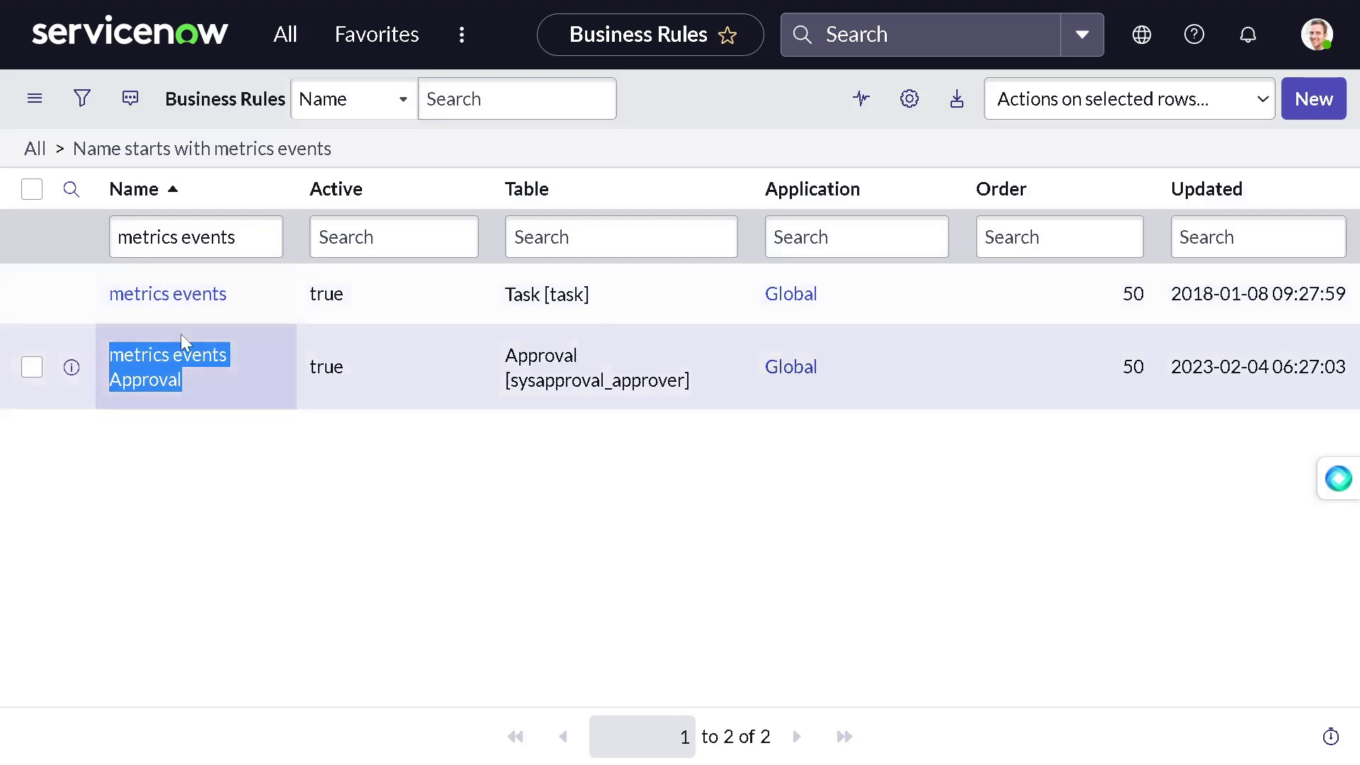
left_click(162, 373)
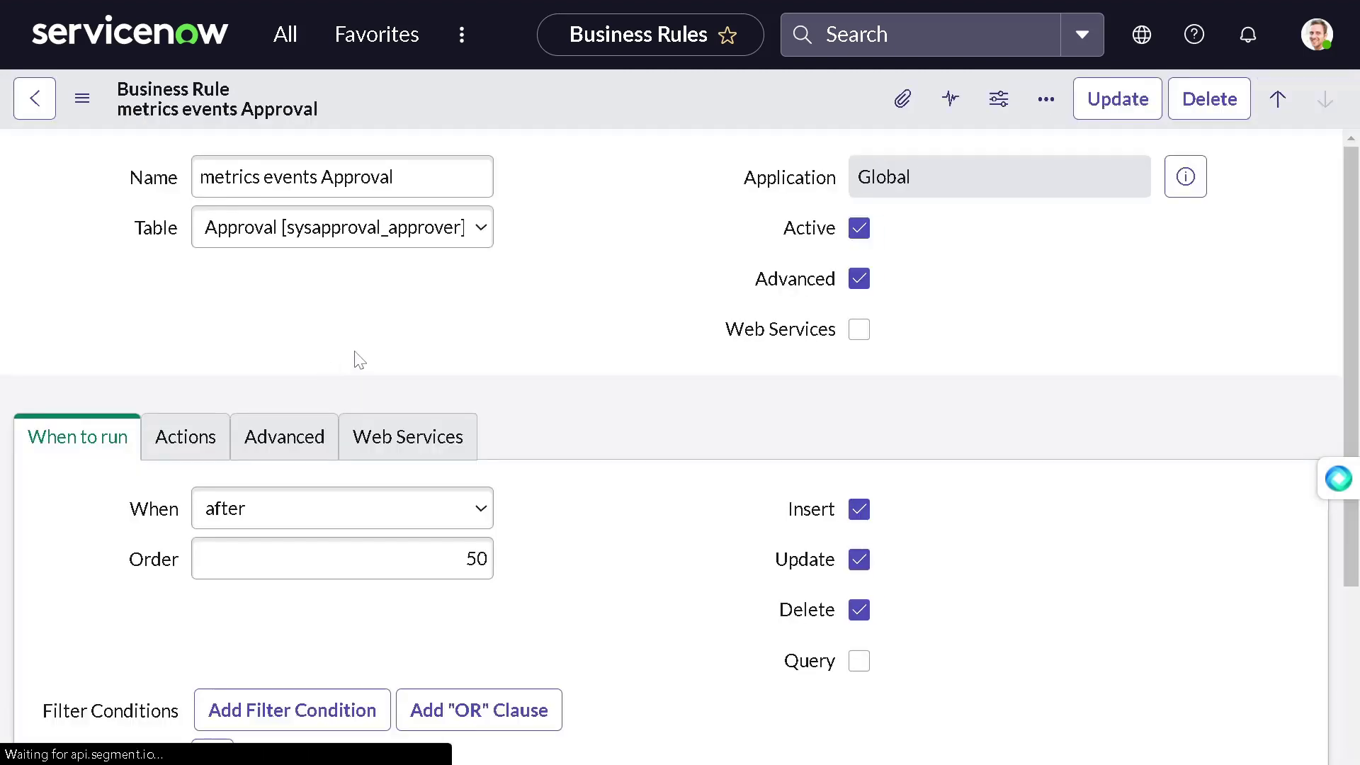
- Show the Advanced section to view the rule's queueMetricUpdate() script
scroll(397, 384, "down", 4)
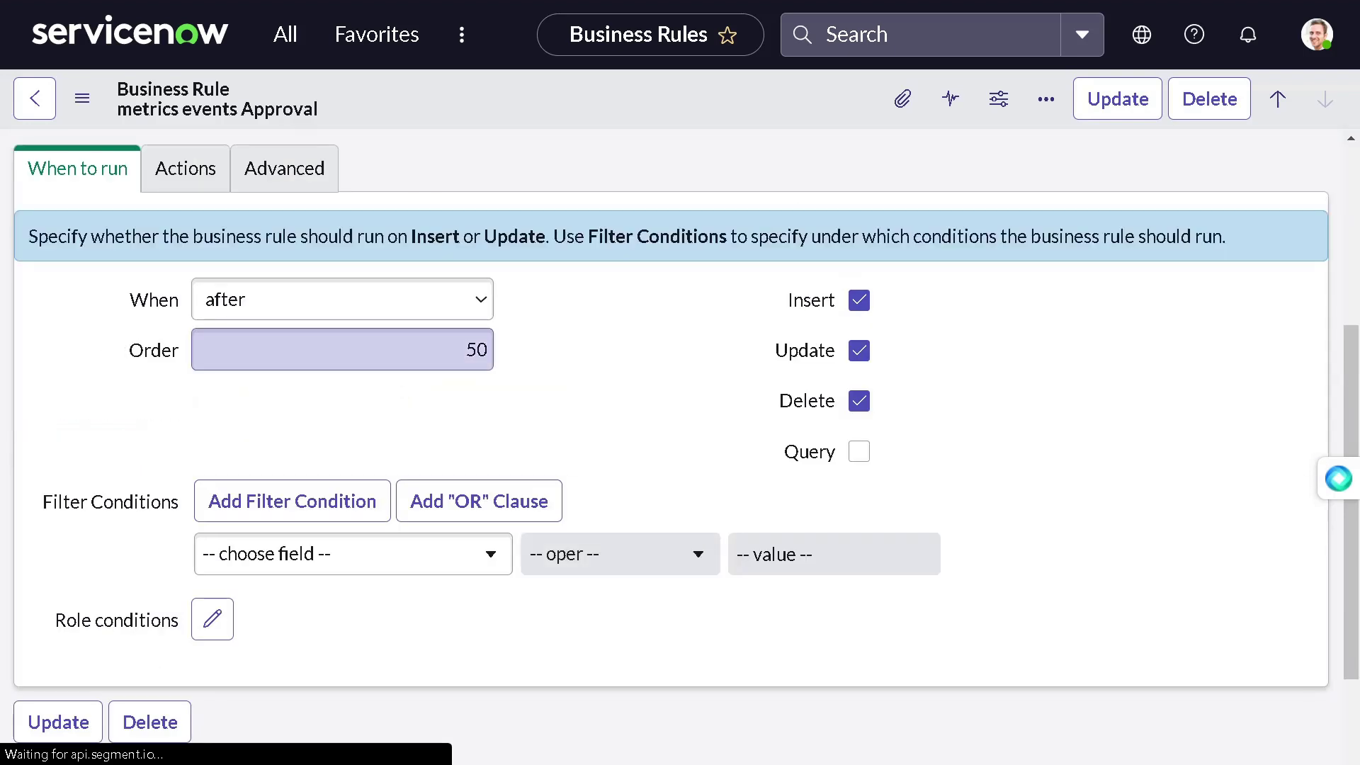
scroll(261, 270, "up", 3)
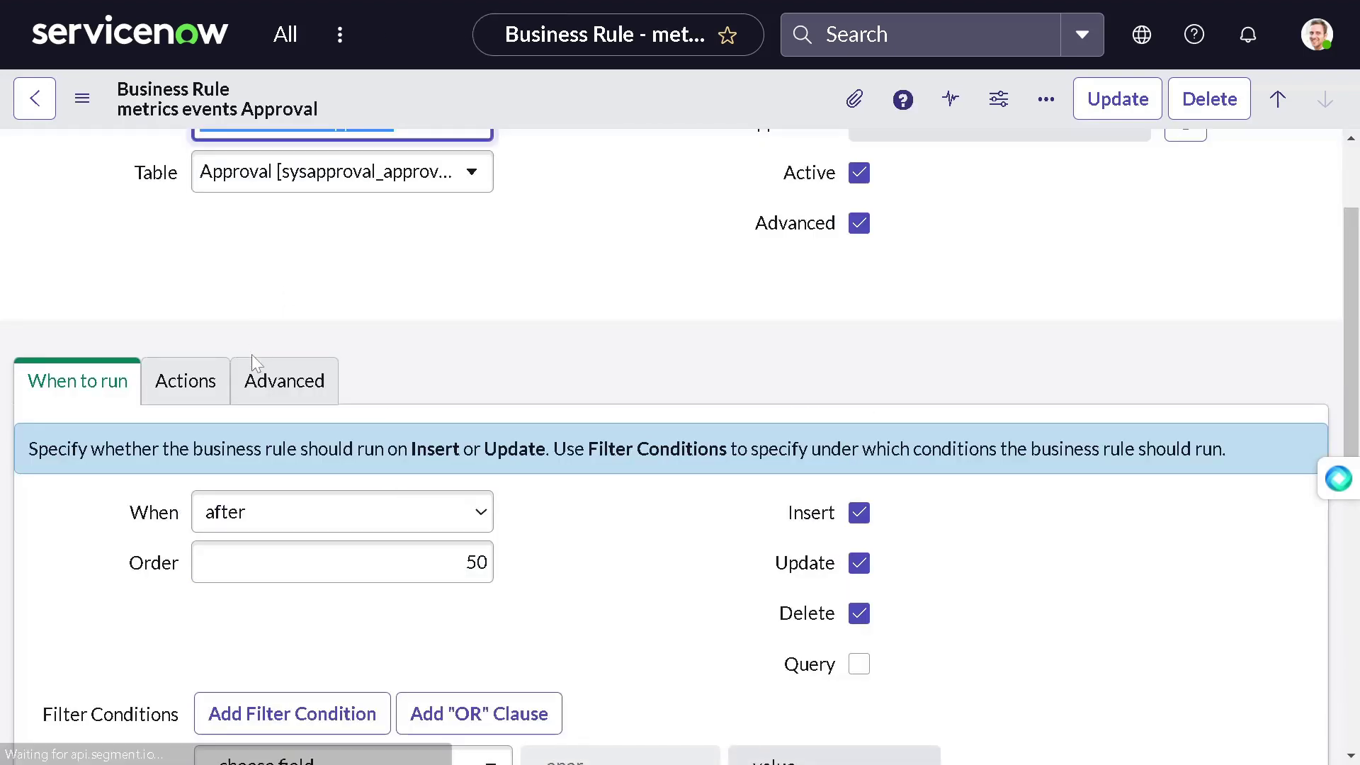
left_click(283, 383)
scroll(283, 388, "down", 5)
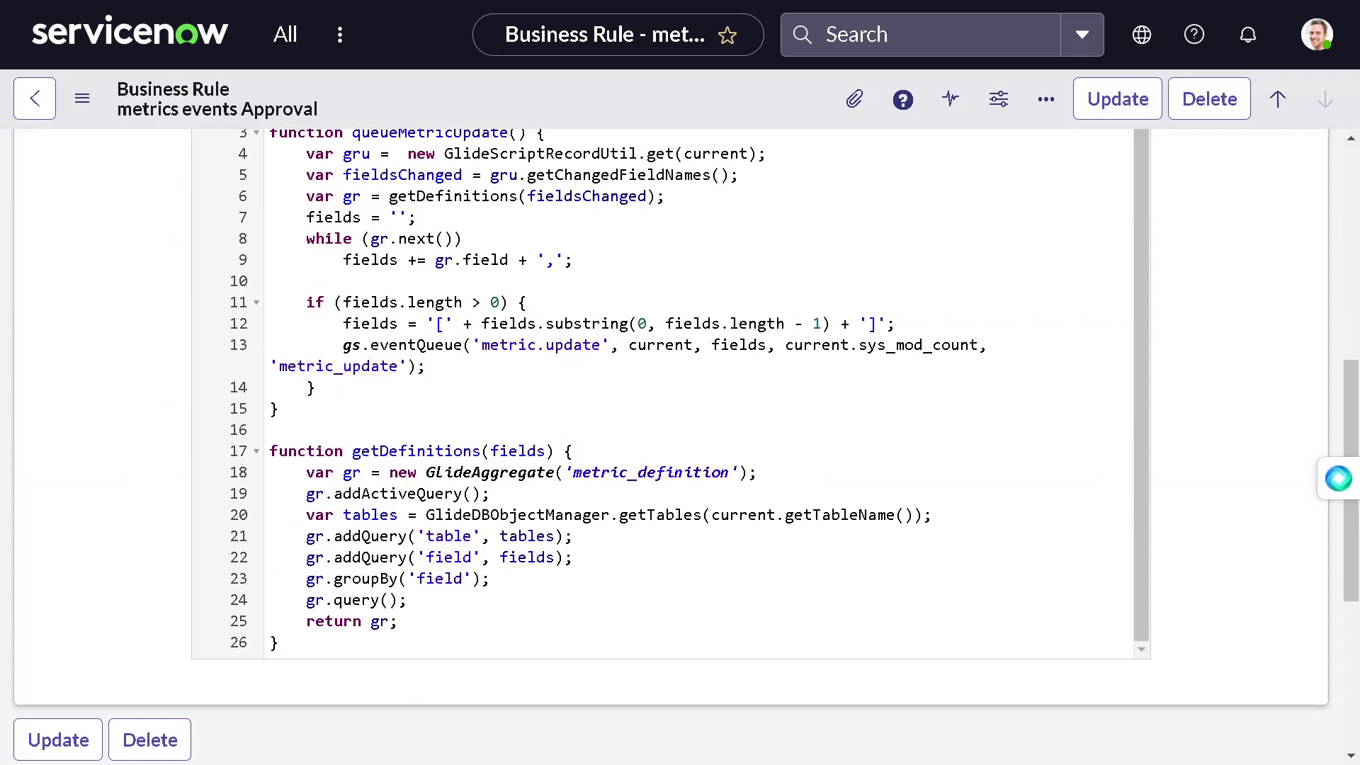
scroll(212, 404, "up", 7)
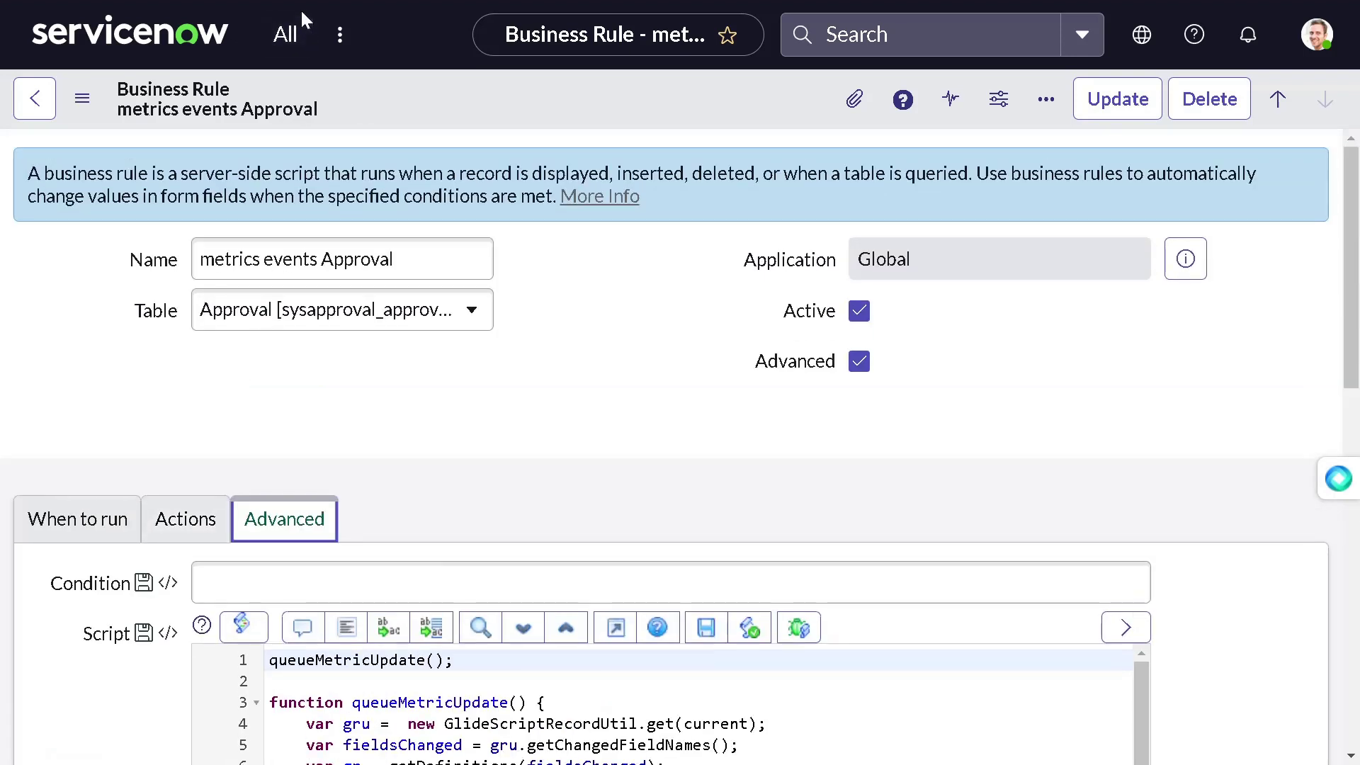
- Go to the Approvals list from History and open CHG0000053's Requested approval
left_click(341, 37)
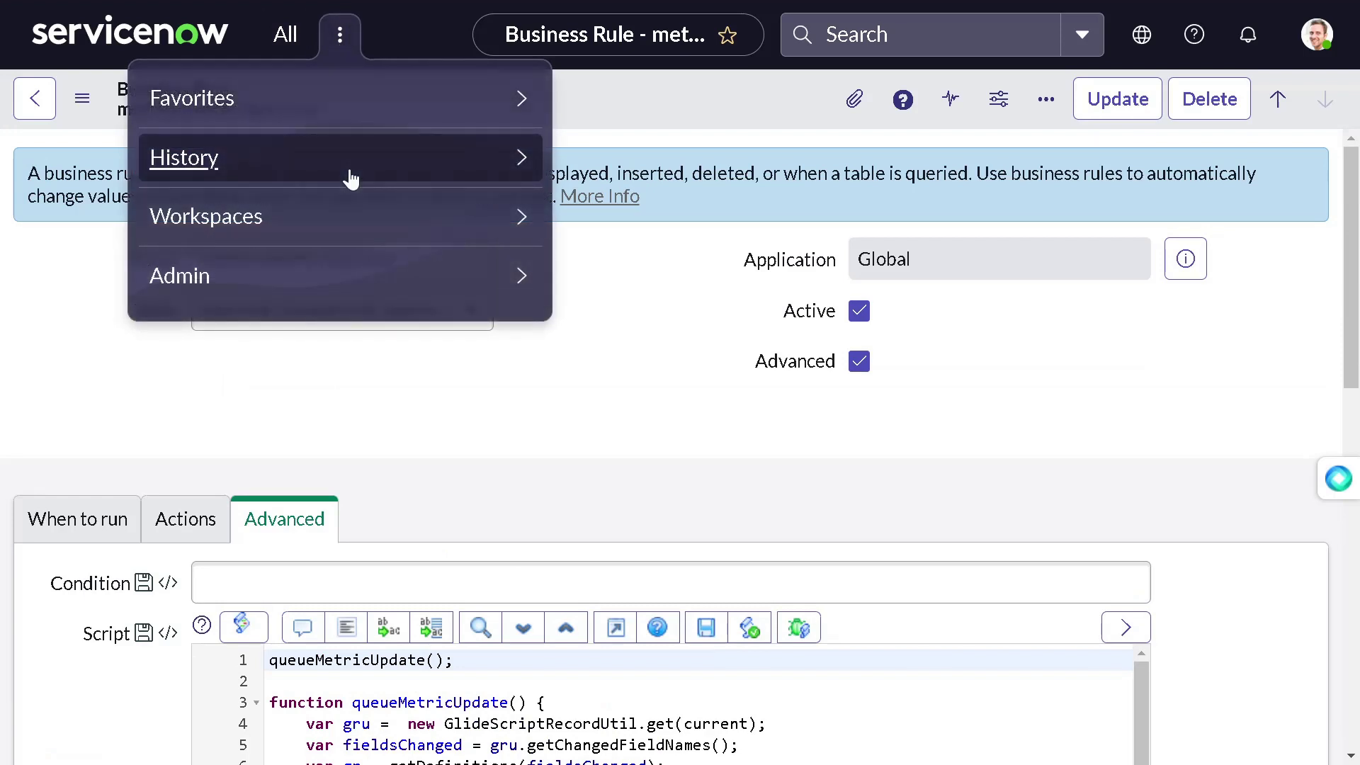
left_click(352, 179)
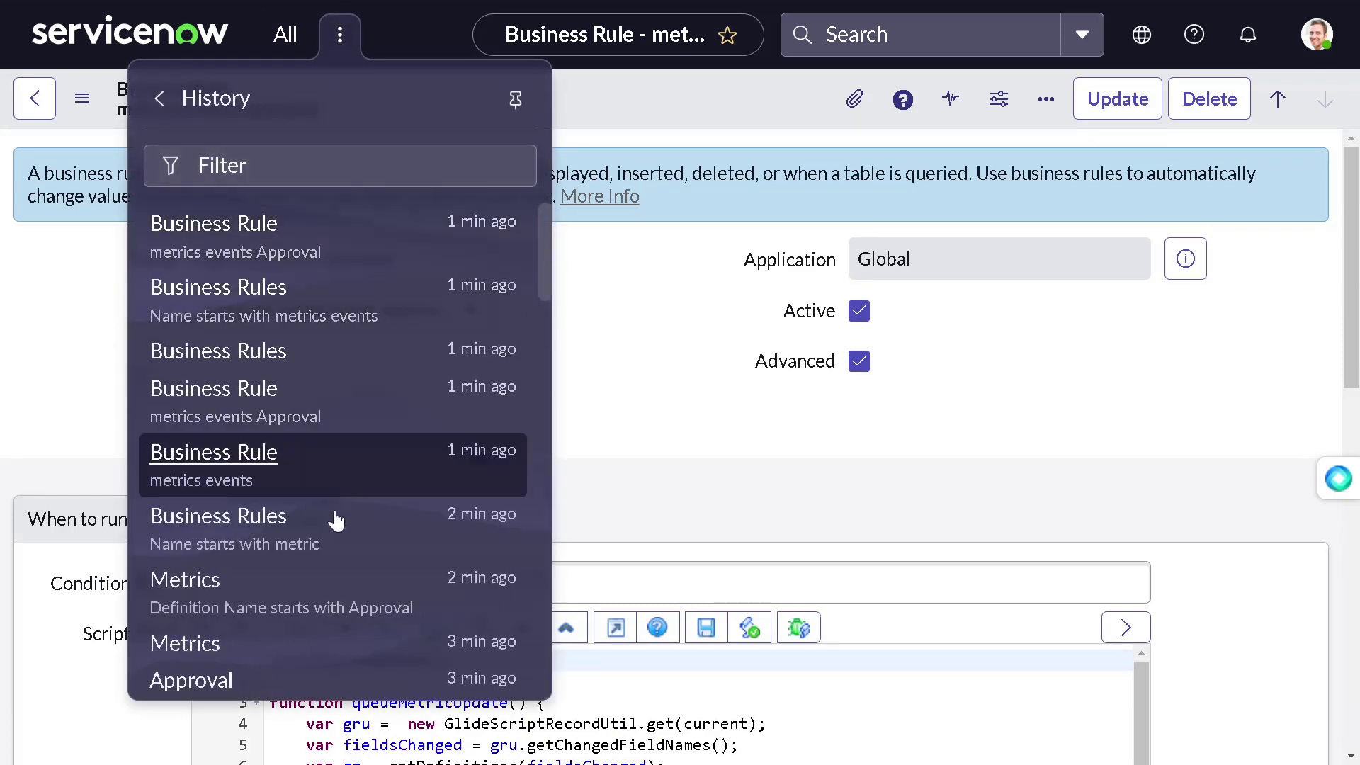
scroll(301, 411, "down", 3)
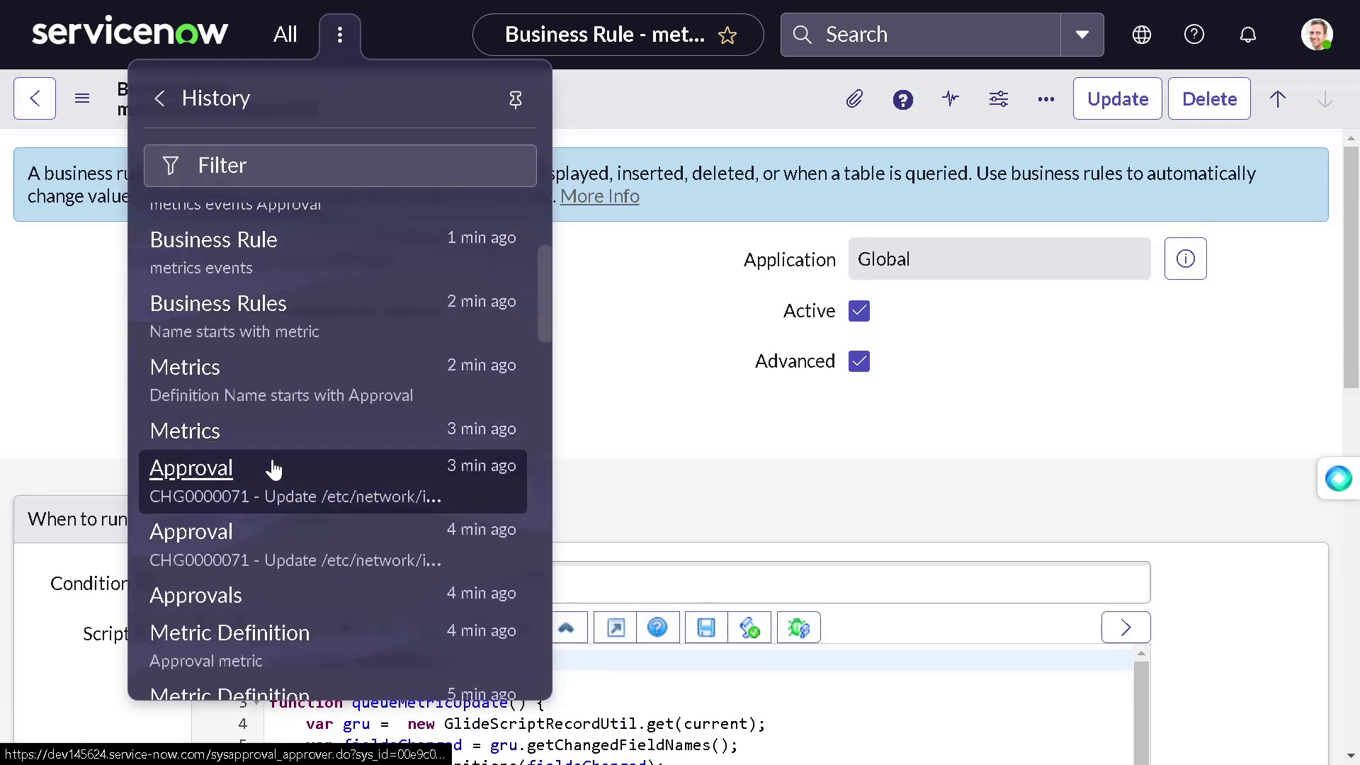
left_click(270, 607)
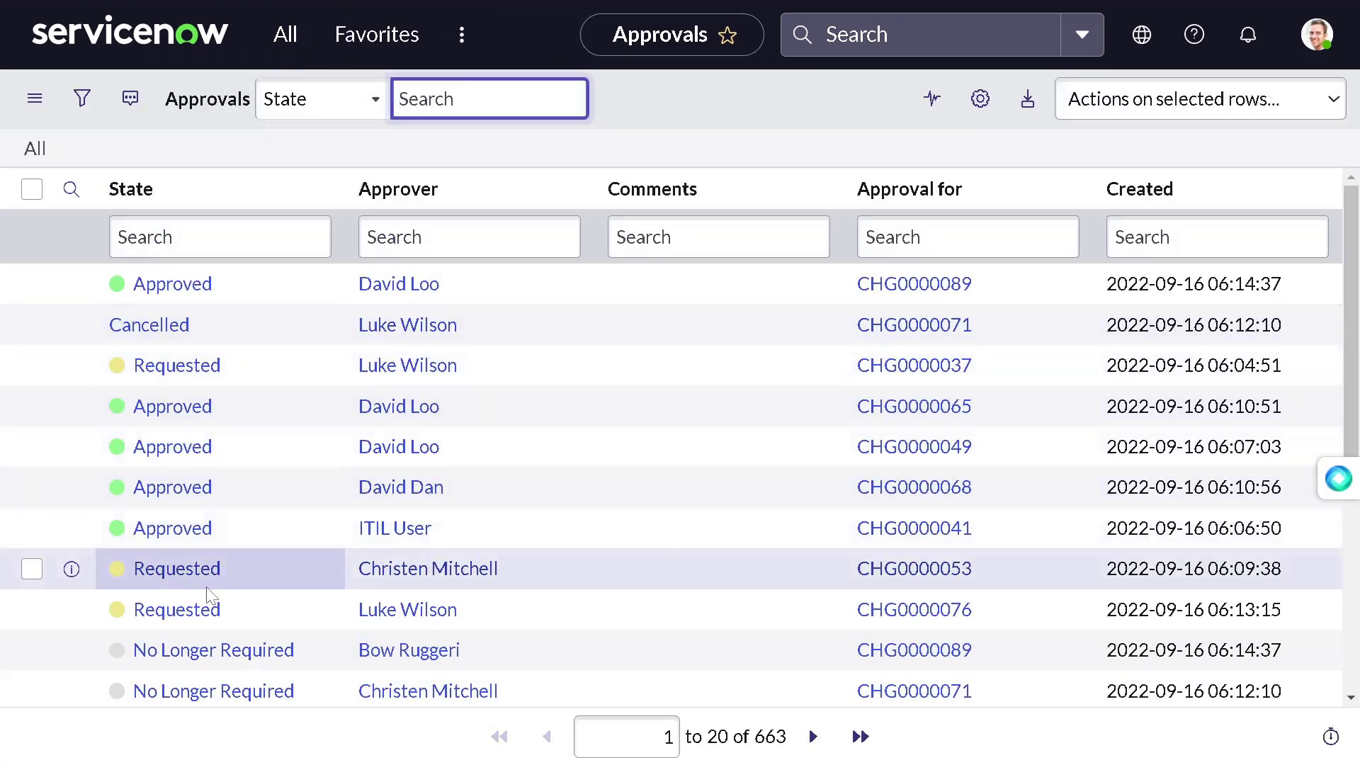
left_click(202, 576)
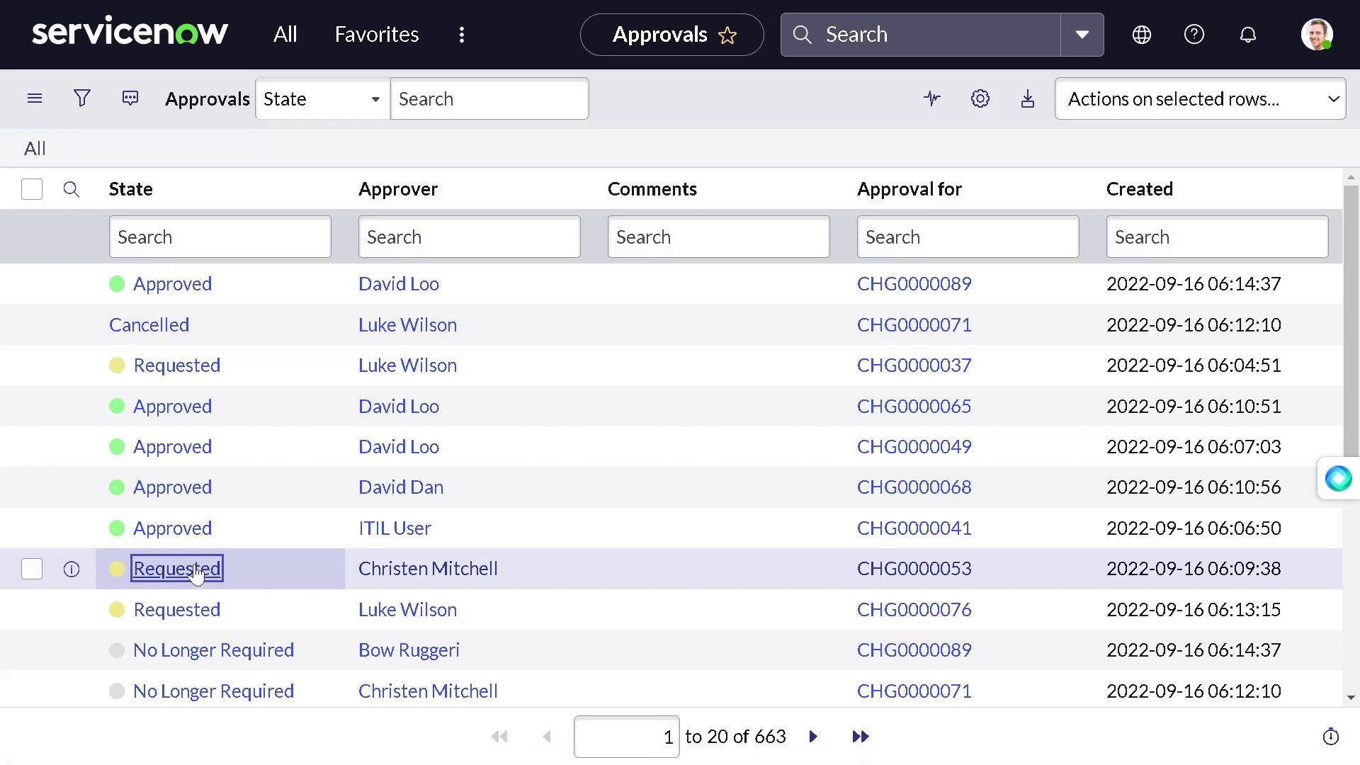
left_click(193, 561)
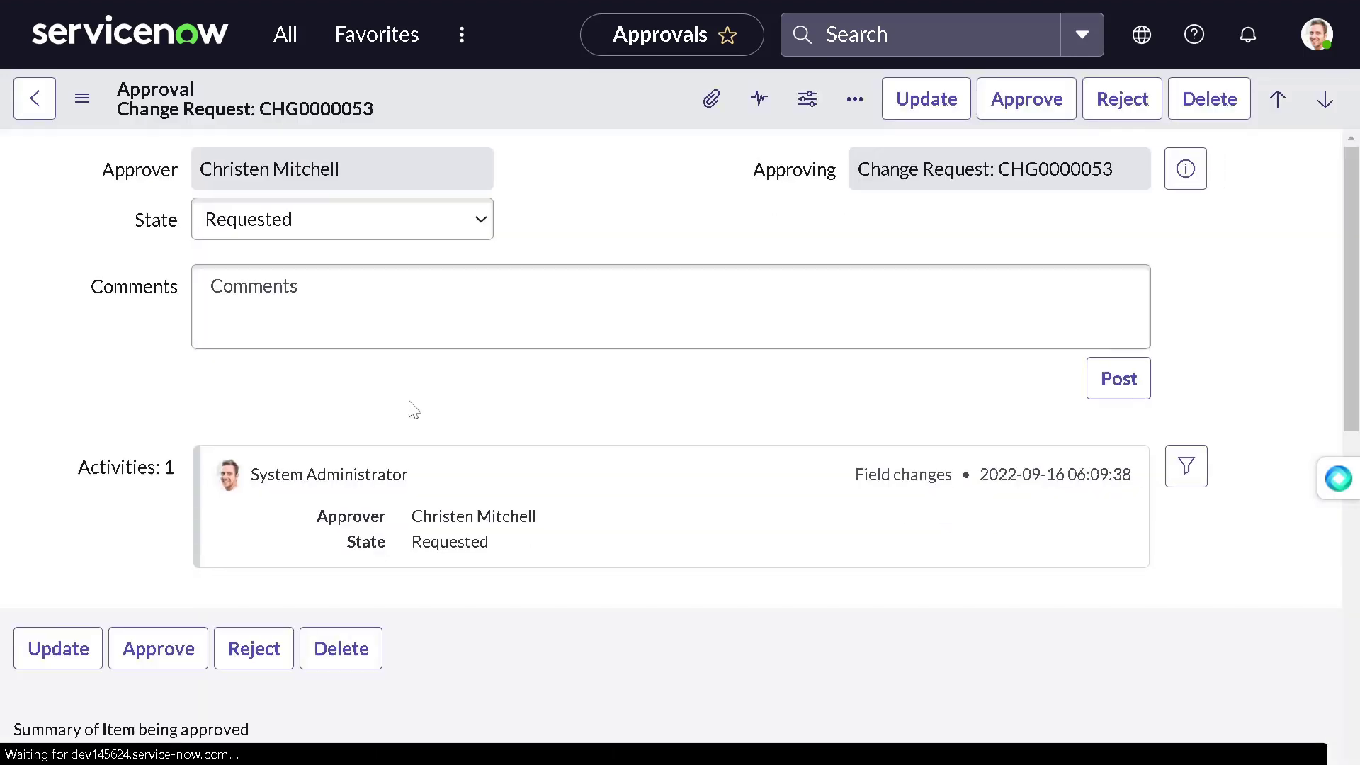
- Set the CHG0000053 approval's state to Approved and save the record
left_click(386, 218)
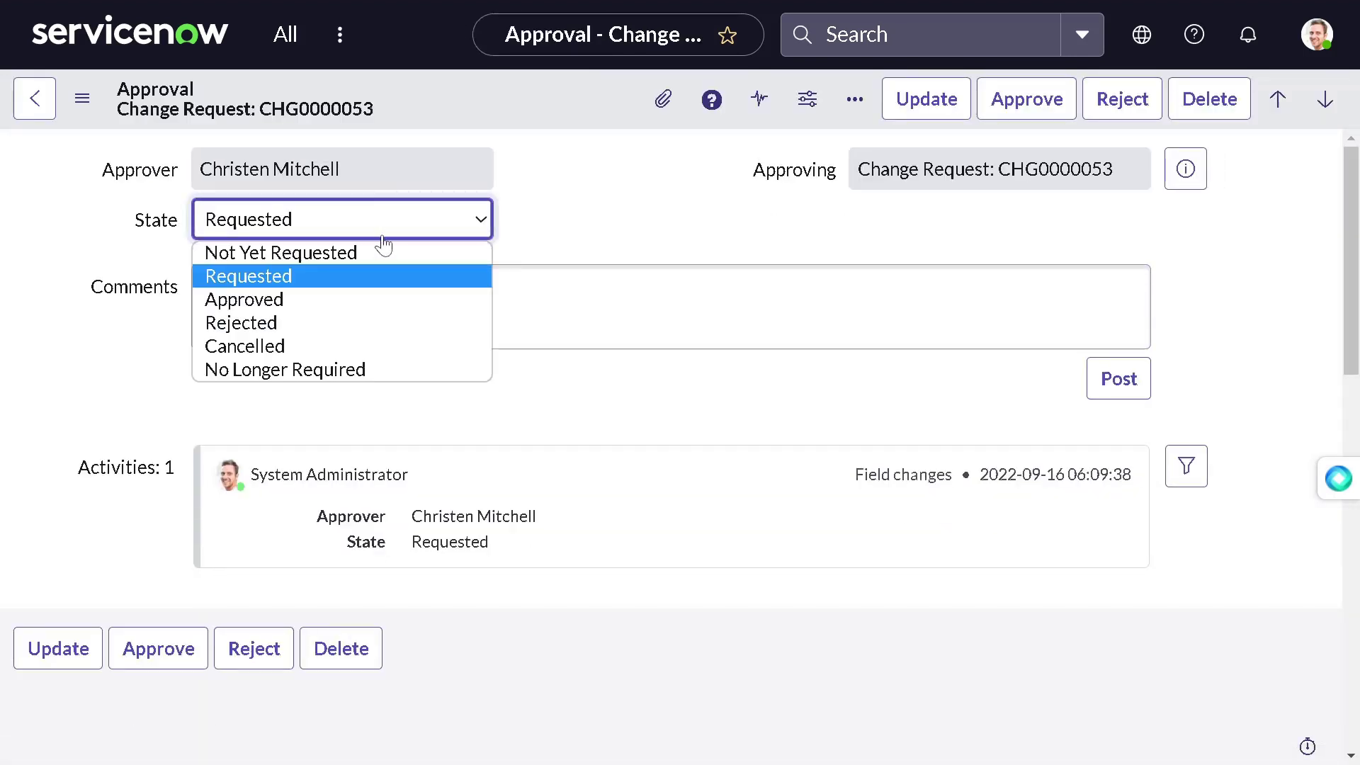
key("Escape")
left_click(394, 219)
right_click(438, 103)
left_click(484, 122)
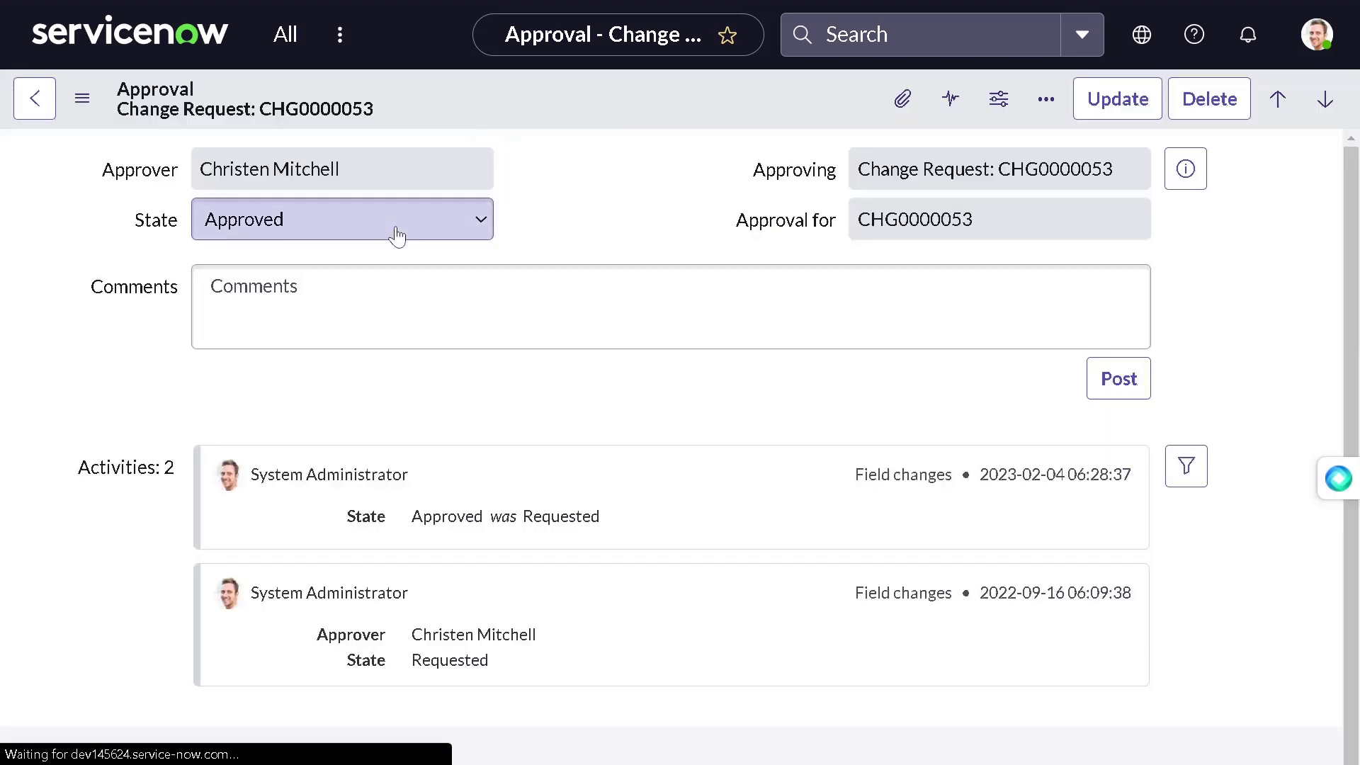
- Change the approval's state to Cancelled and save it again
left_click(394, 232)
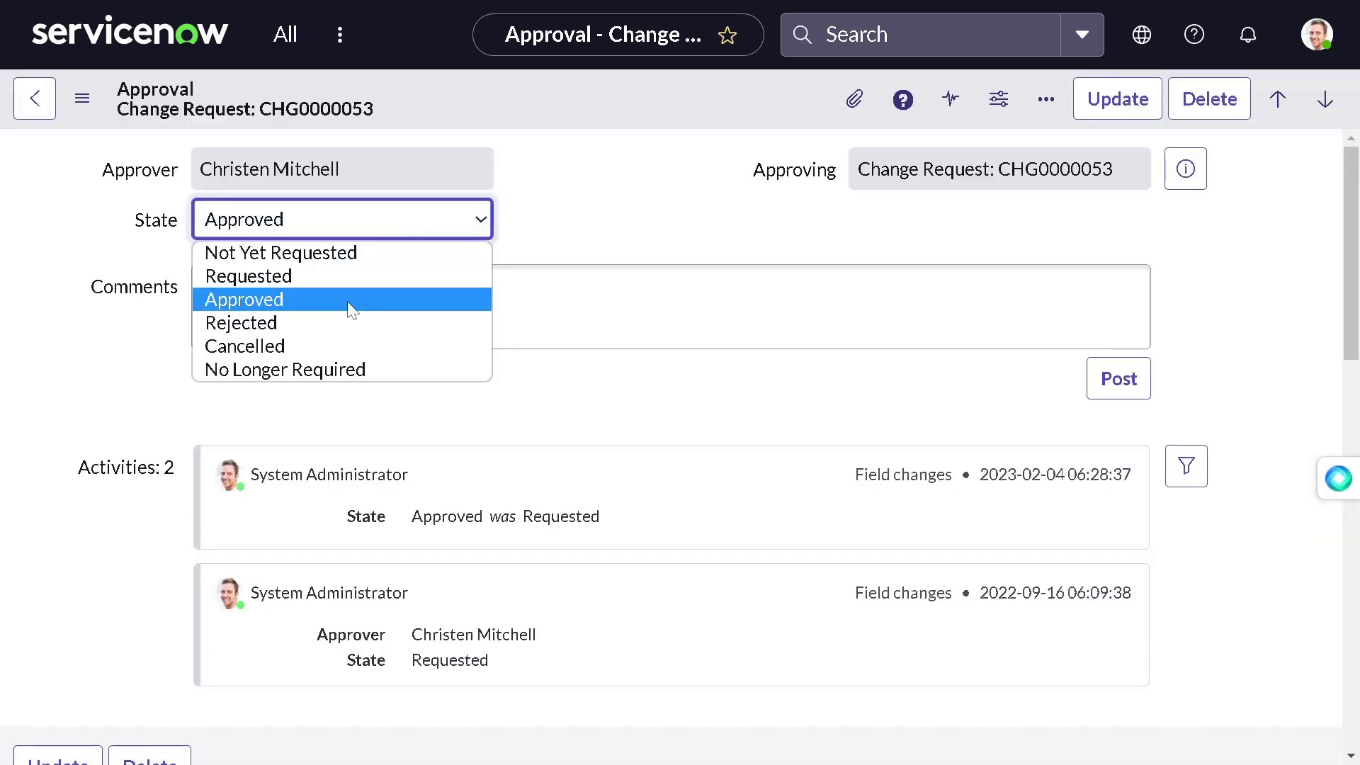
left_click(342, 345)
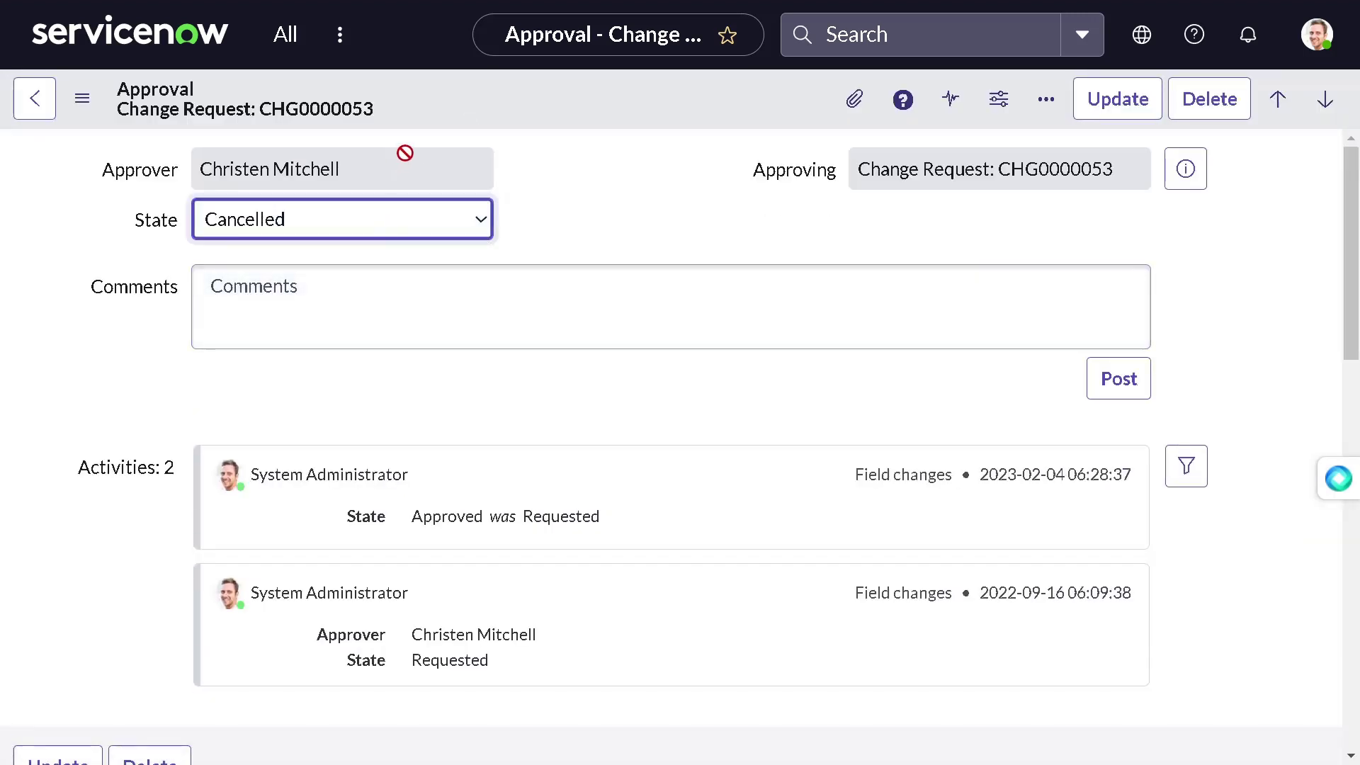
right_click(425, 90)
left_click(448, 108)
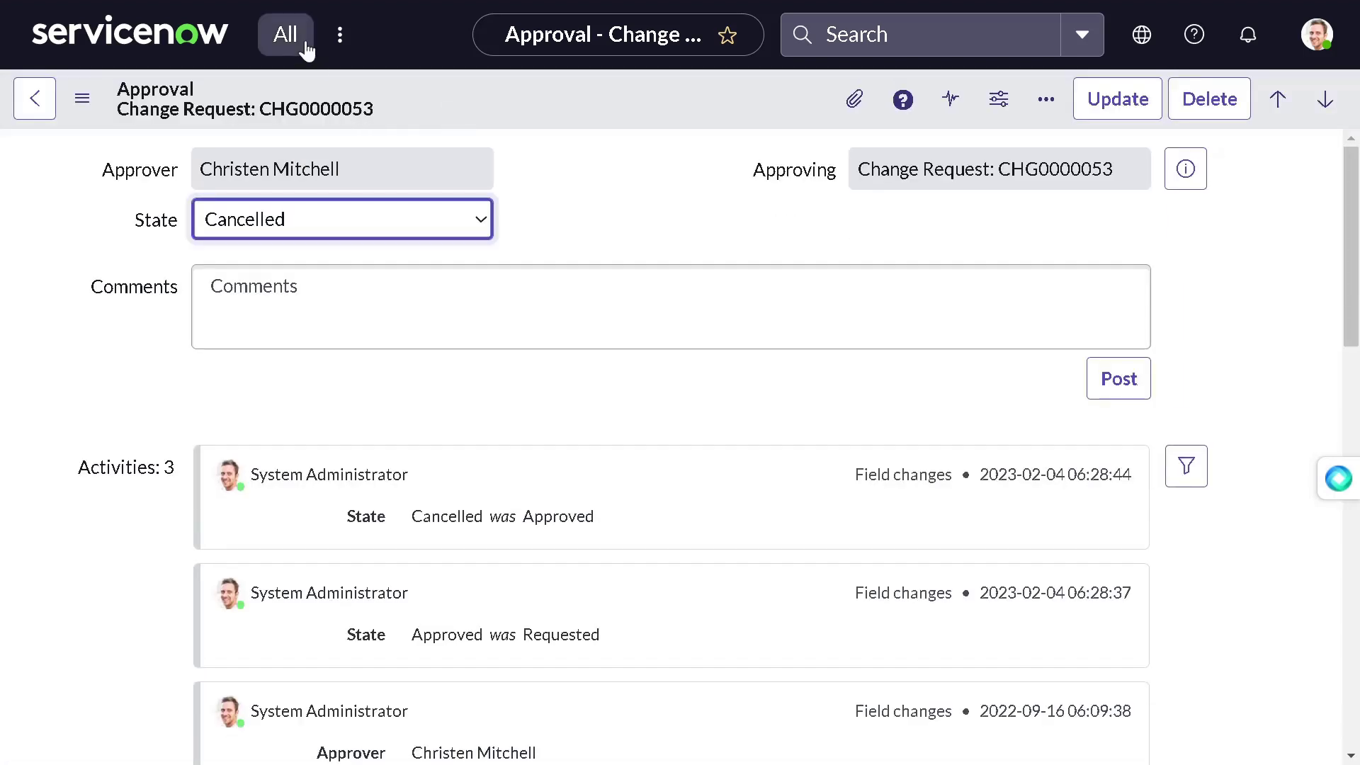
left_click(306, 50)
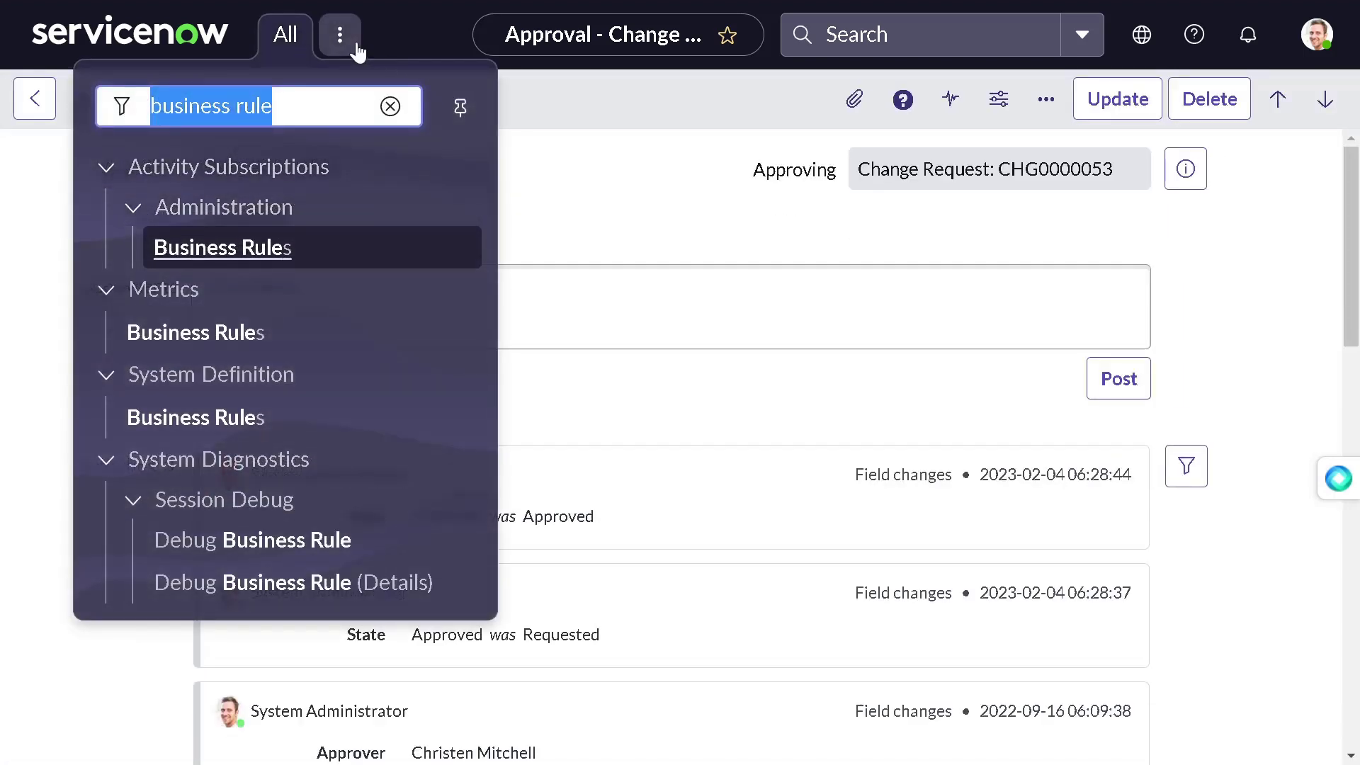
- Go to the Metrics instance list through History in the More menu
left_click(354, 47)
left_click(321, 170)
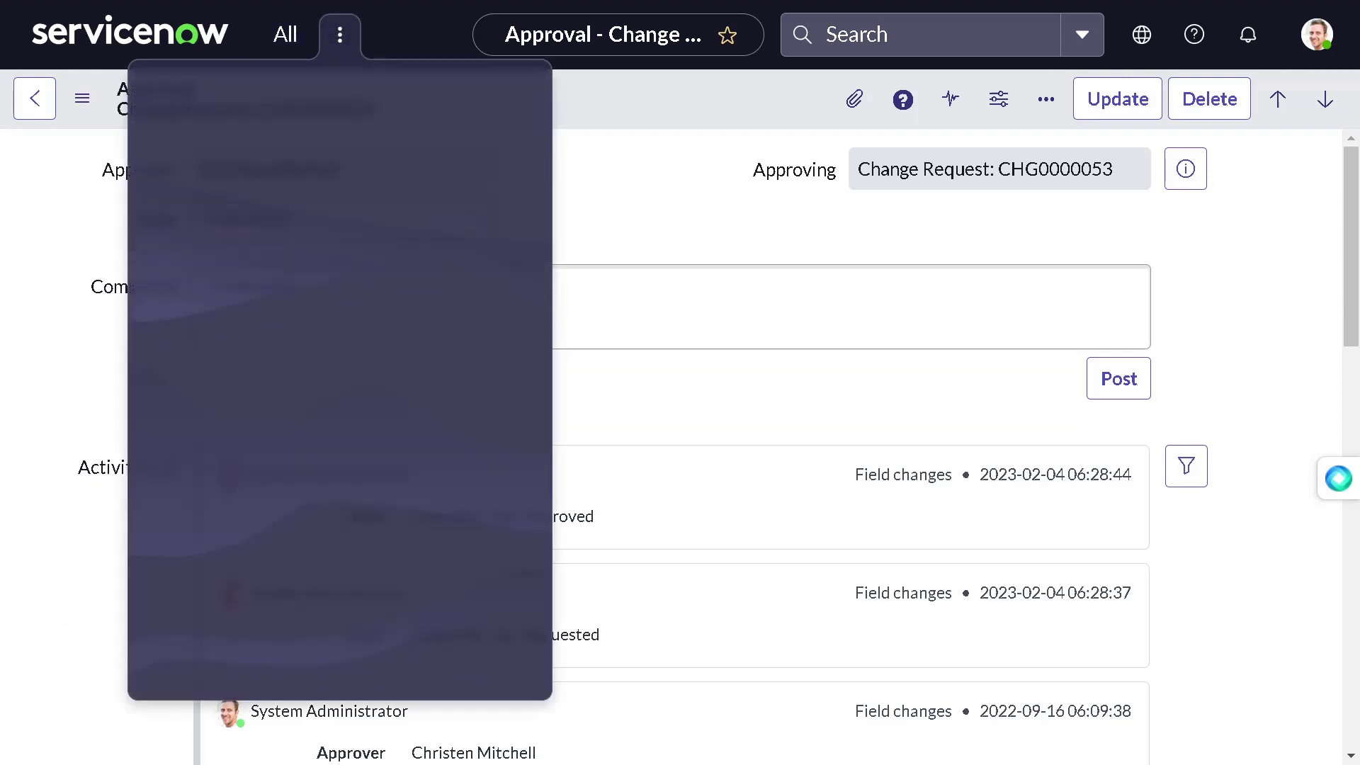
scroll(279, 442, "down", 3)
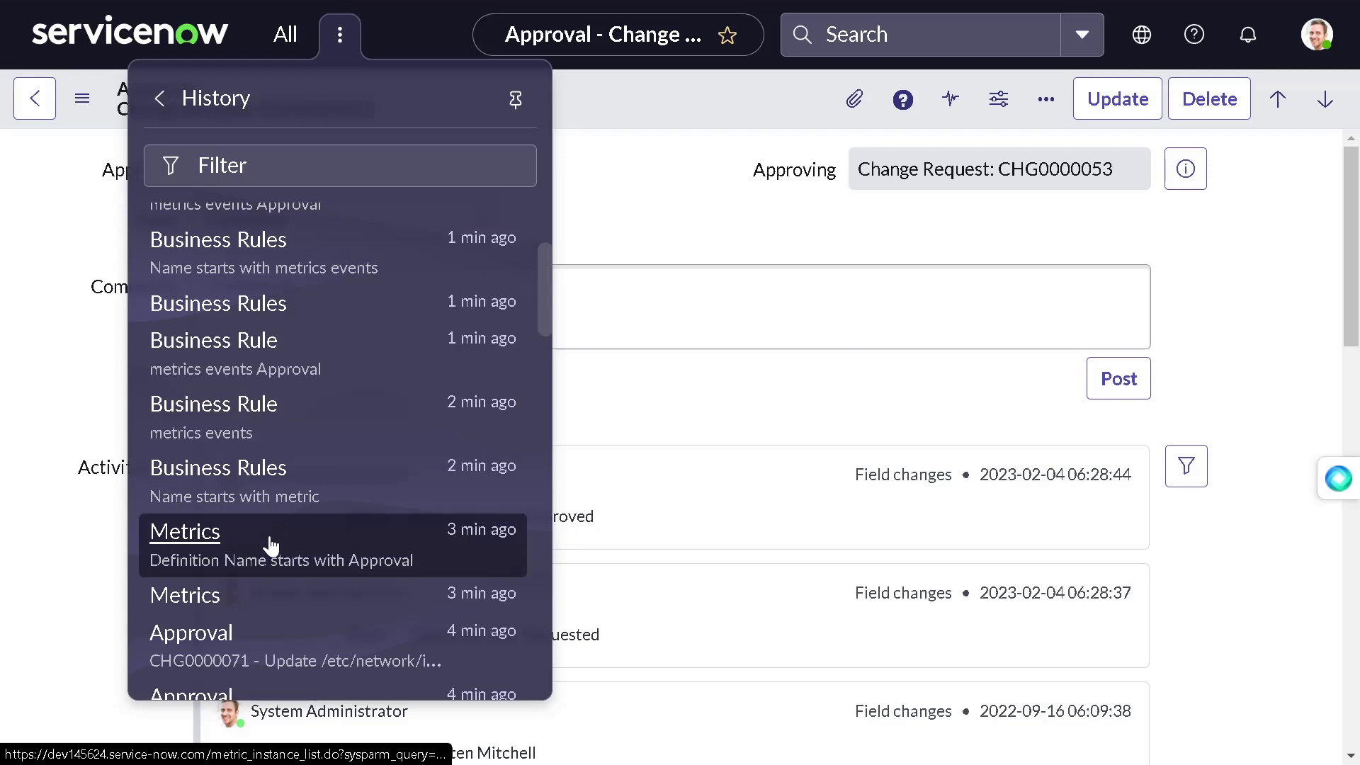
left_click(265, 600)
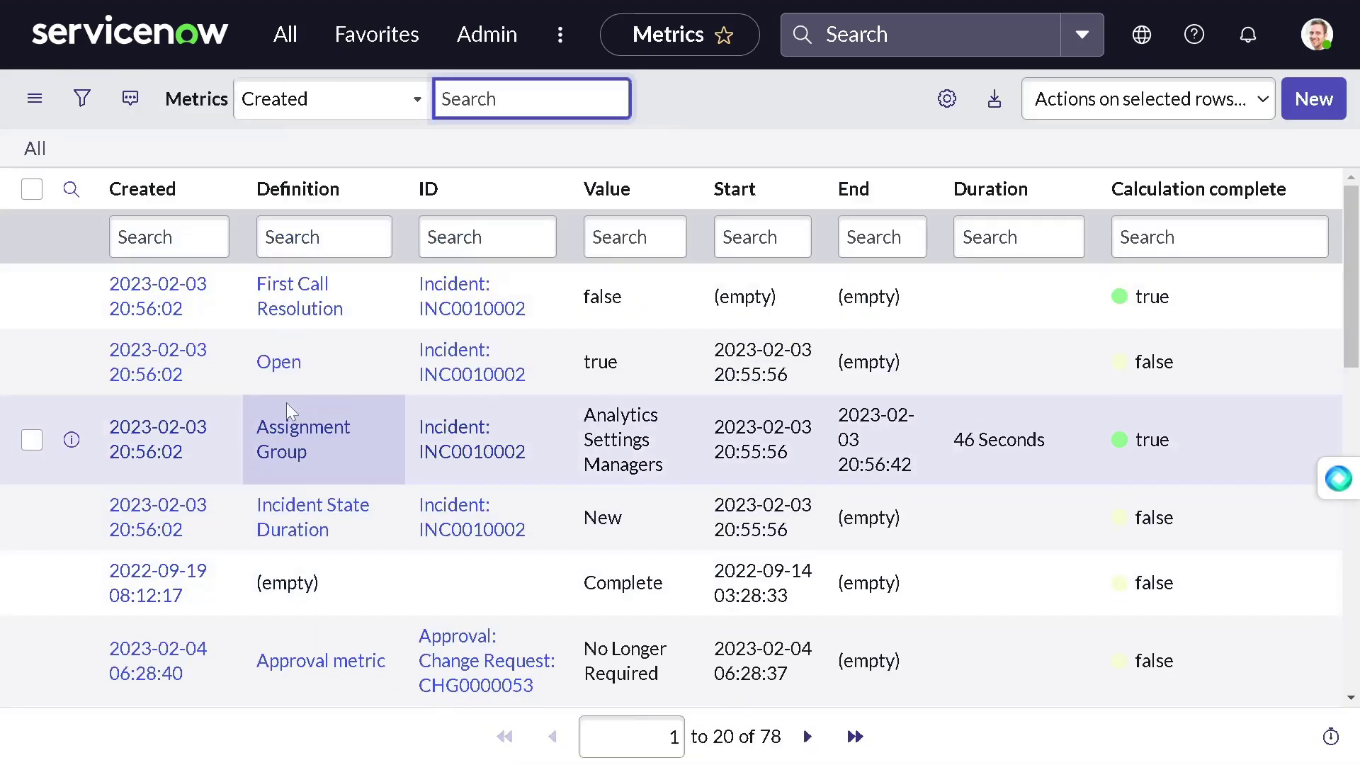
- Filter the Definition column to names starting with 'approval'
left_click(290, 237)
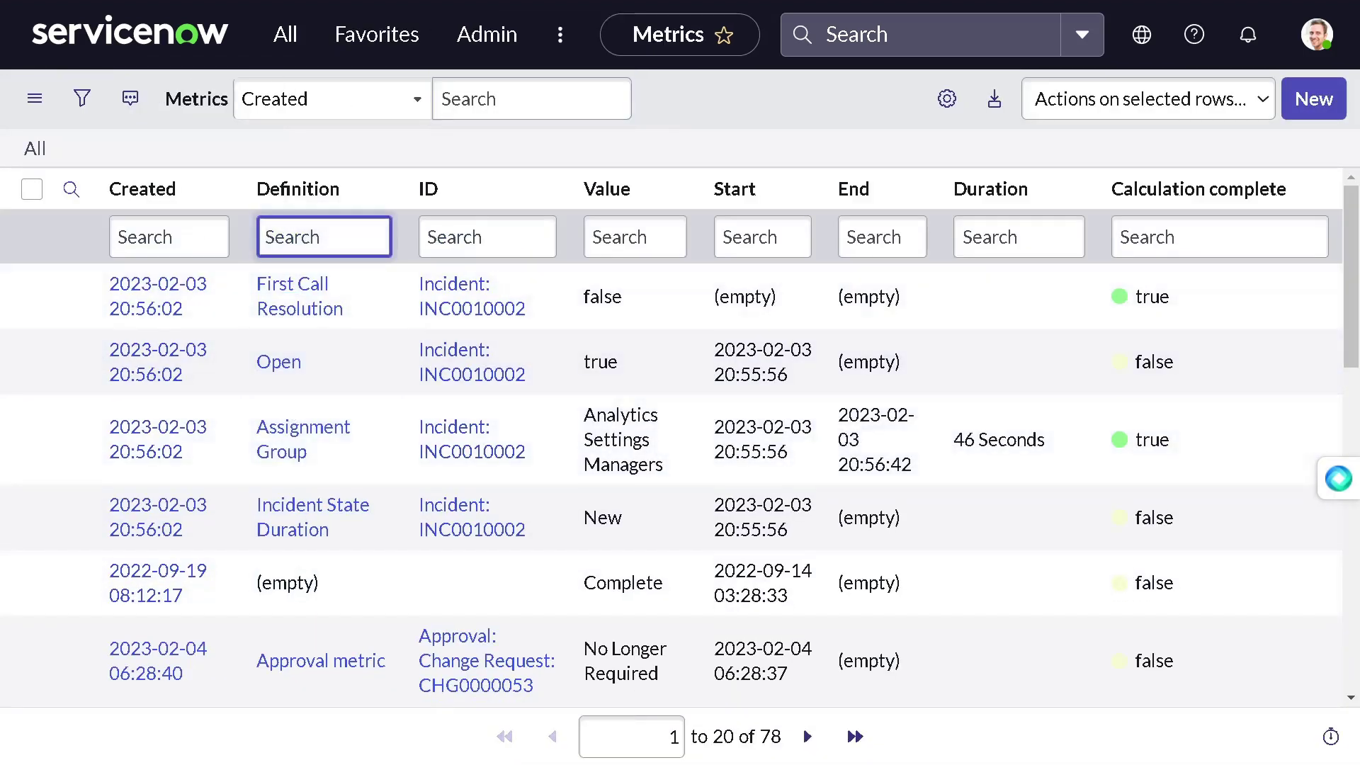
type("approval")
key("Return")
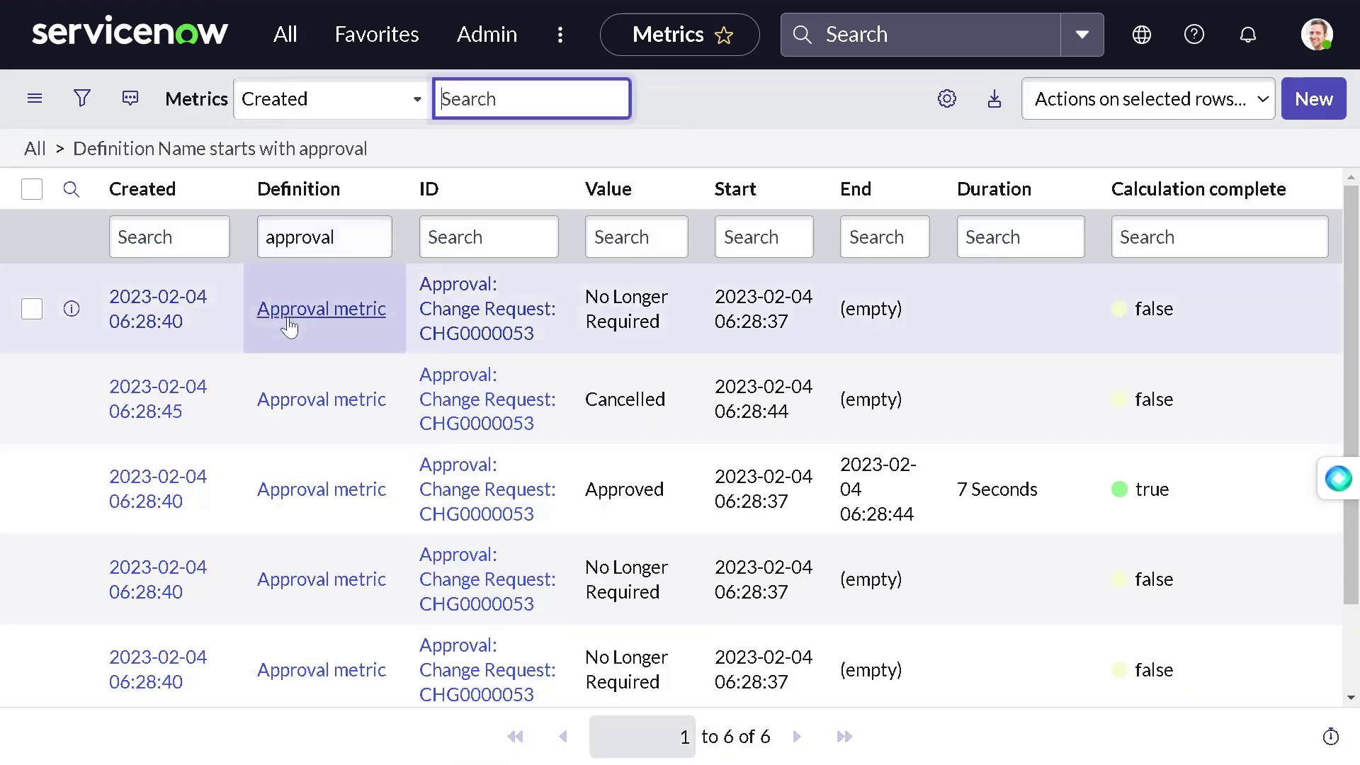
scroll(327, 592, "down", 2)
scroll(332, 602, "up", 2)
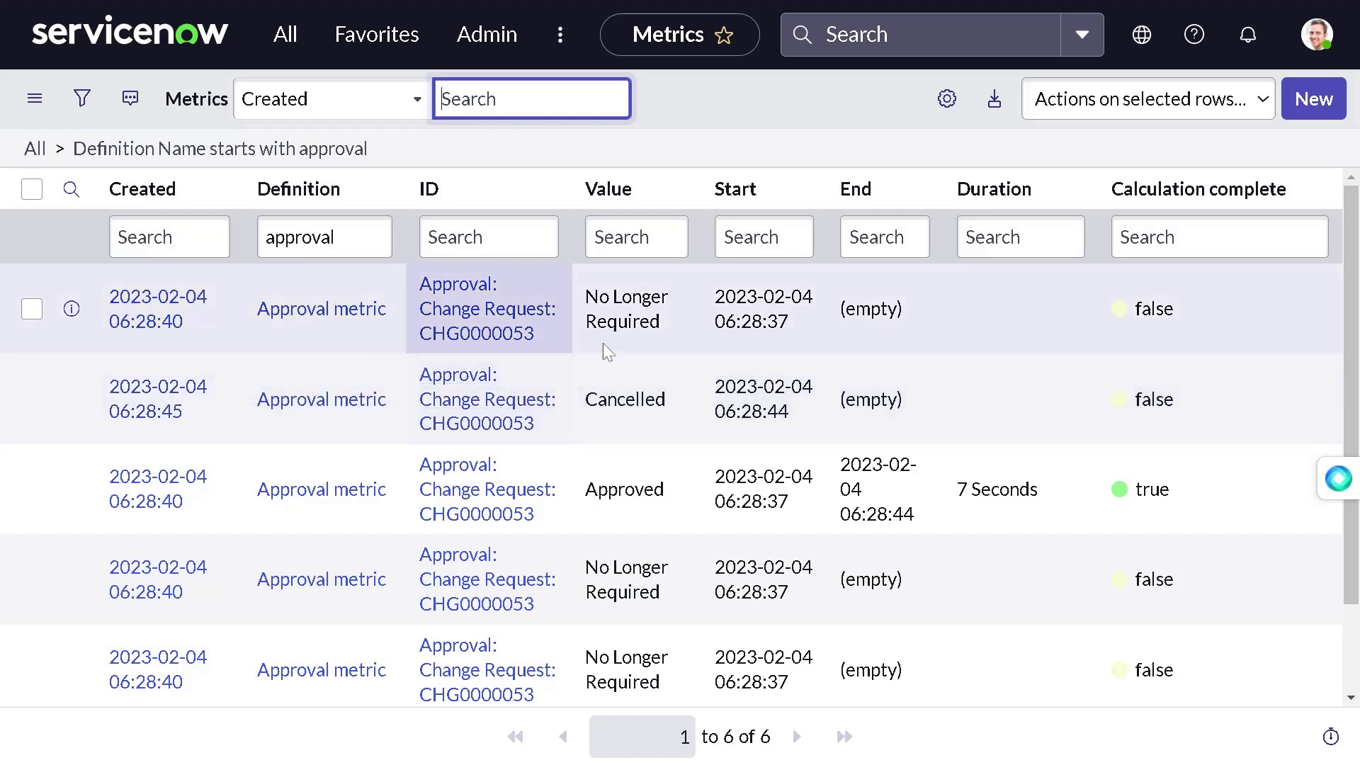
left_click_drag(676, 342, 582, 281)
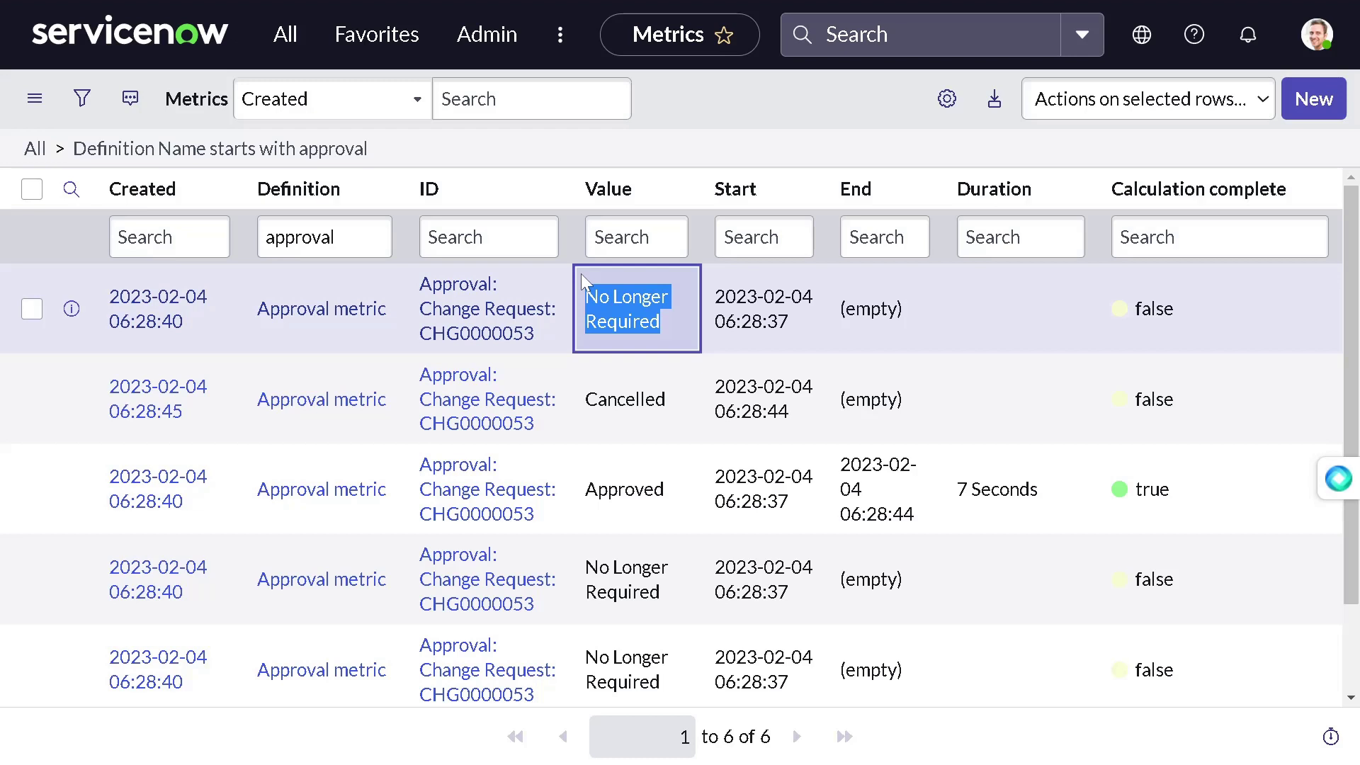